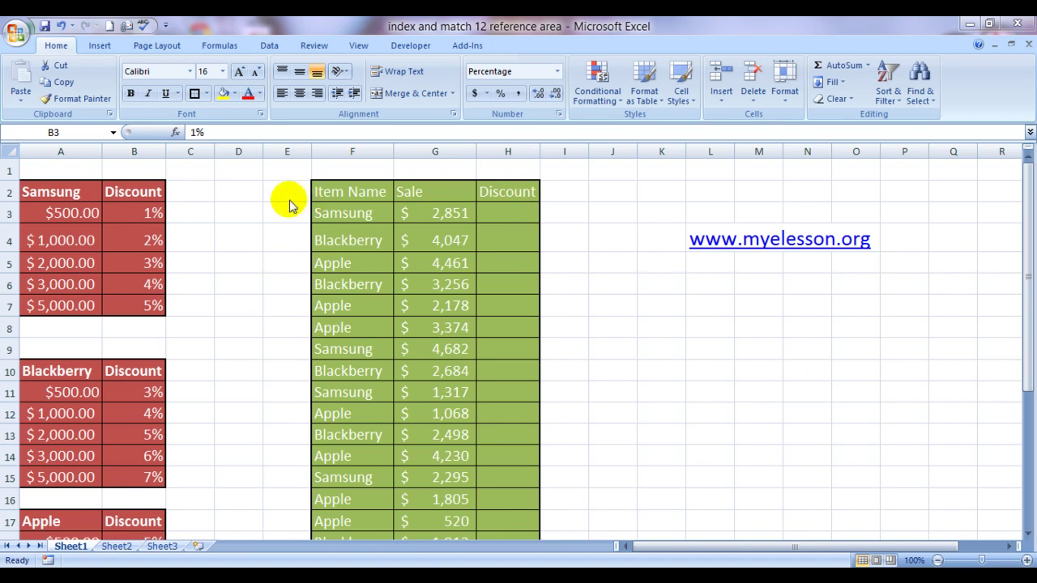
- Review the Samsung and Blackberry reference tables' sale thresholds and discount rates (1%, 4%)
left_click(612, 288)
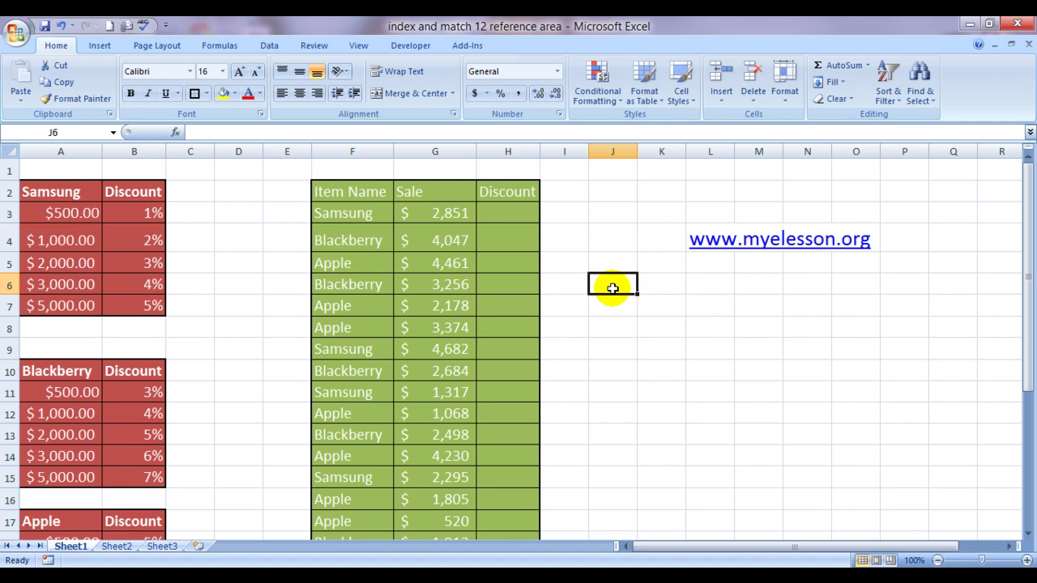
key("Left")
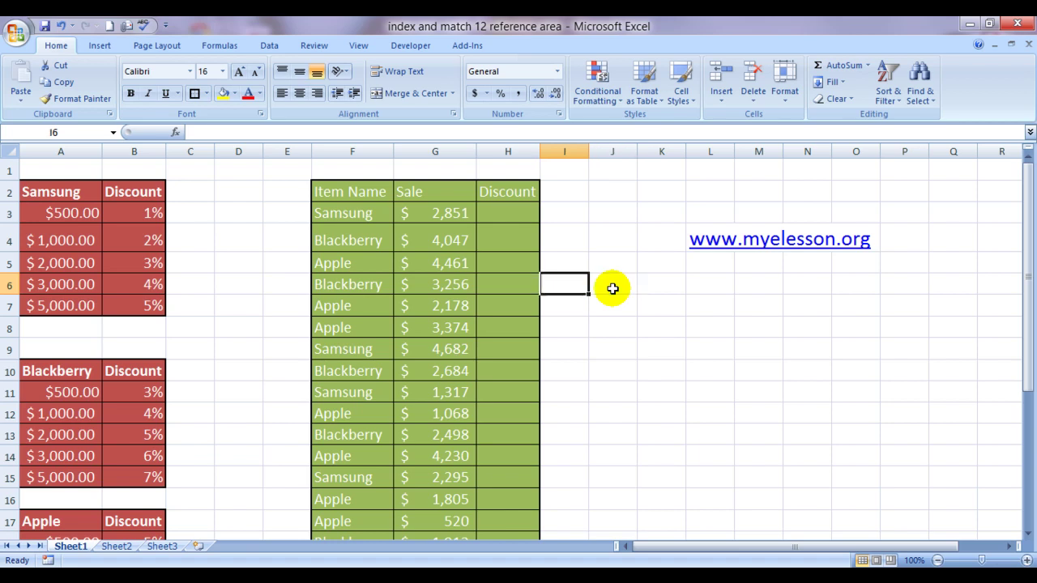
key("Home")
key("Up")
key("Up")
key("Up")
key("Up")
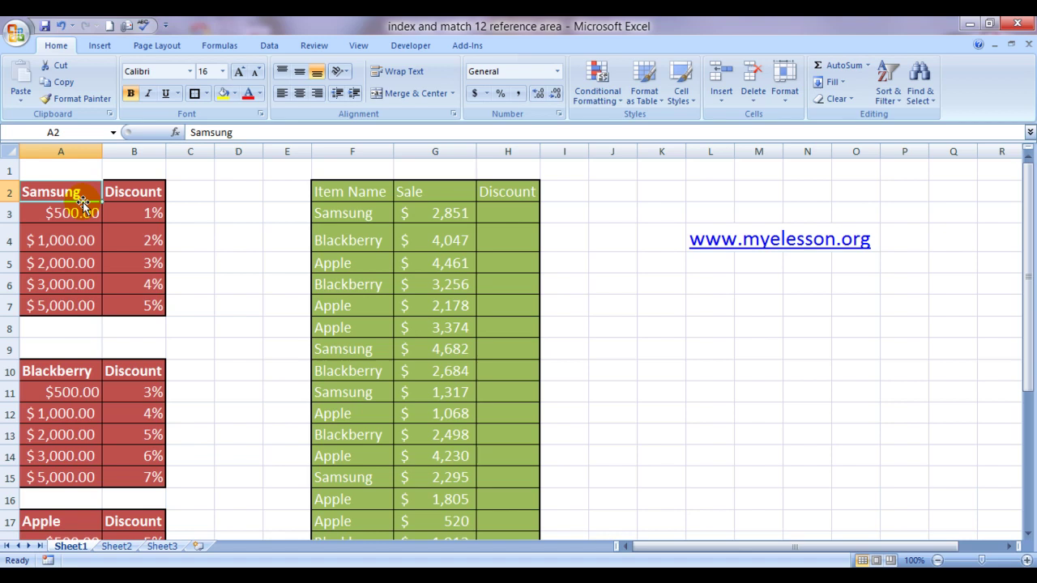
left_click(78, 366)
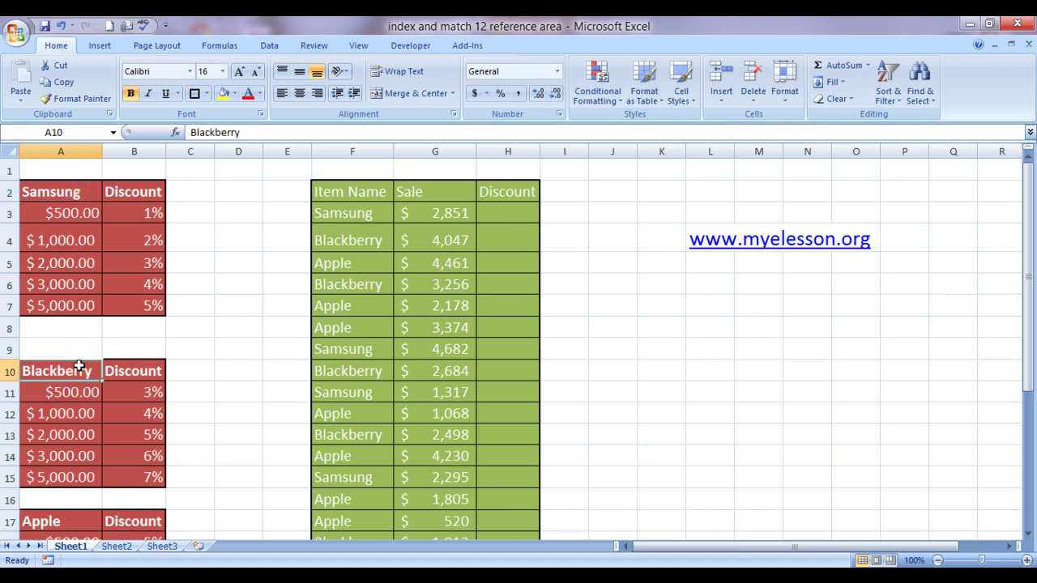
key("Down")
key("Down")
key("Down")
key("Down")
key("Down")
key("Down")
key("Down")
key("Down")
key("Down")
key("Down")
key("Down")
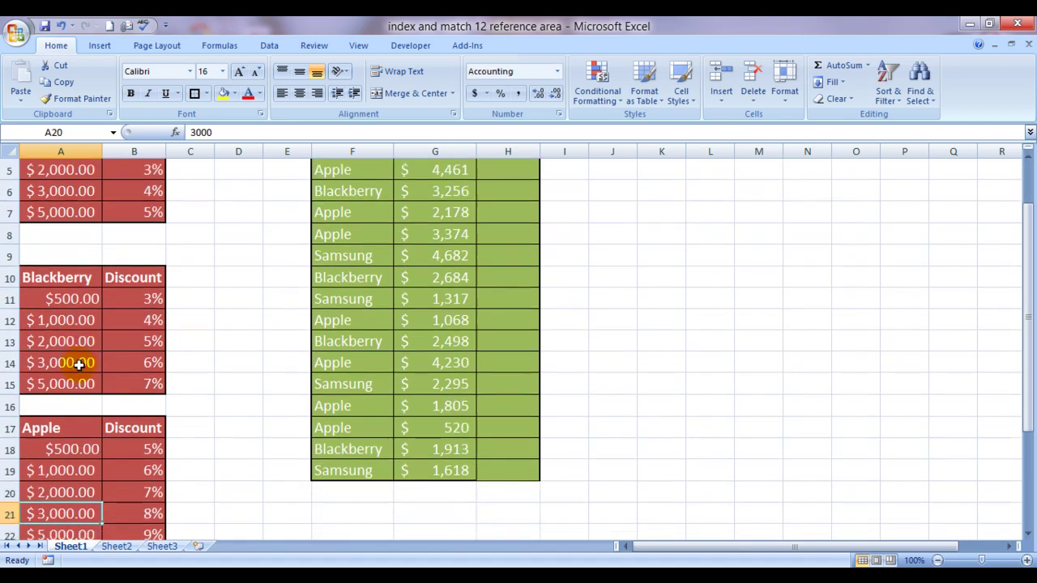
key("Up")
key("Up")
key("Up")
key("Up")
key("Up")
key("Up")
key("Up")
key("Up")
key("Up")
key("Up")
key("Up")
key("Up")
key("Up")
key("Up")
key("Up")
key("Up")
key("Up")
key("Up")
key("Up")
key("Up")
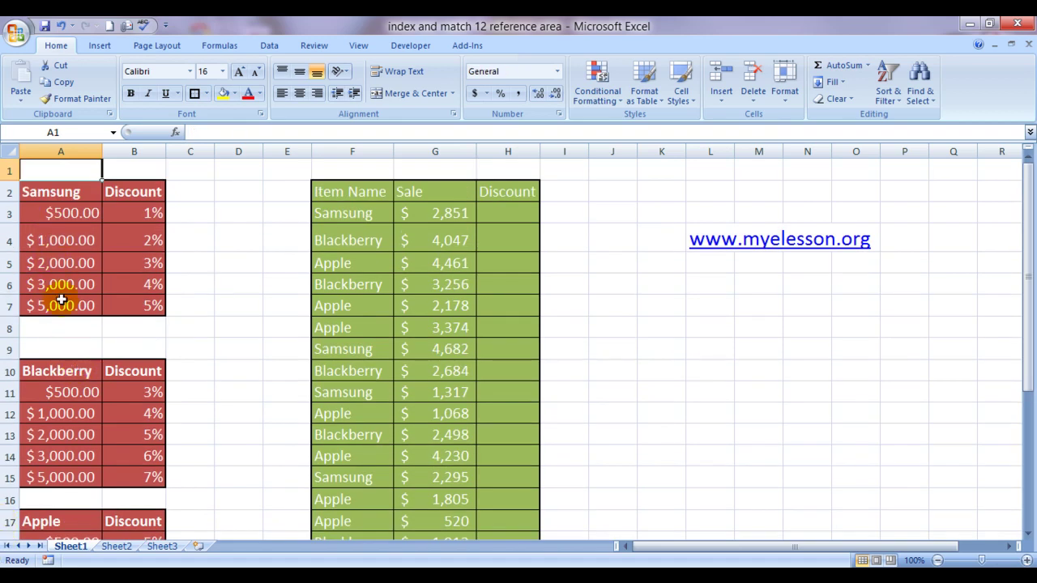
left_click(71, 214)
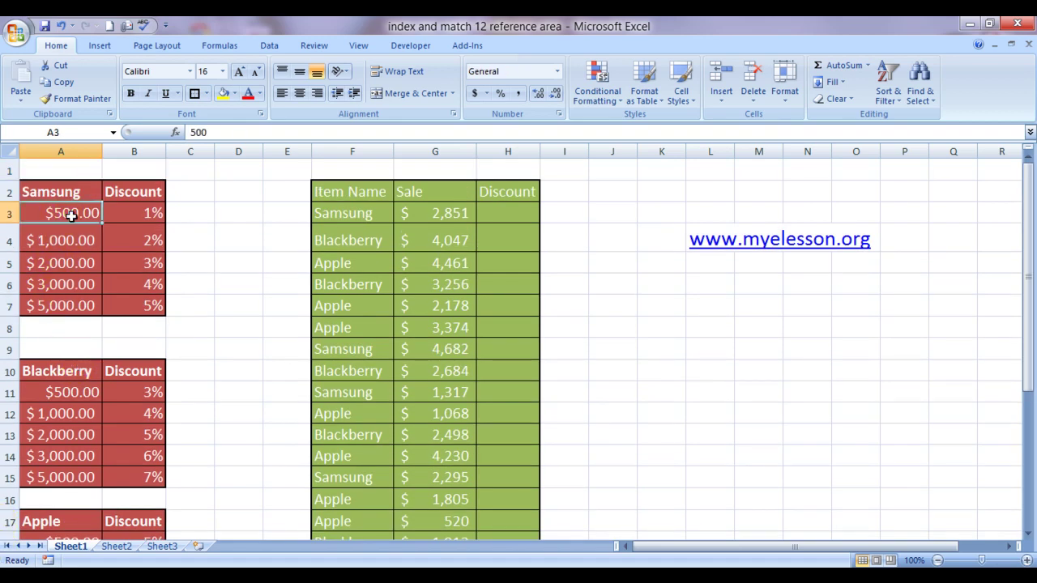
key("Down")
key("Down")
key("Down")
key("Down")
key("Up")
key("Up")
key("Up")
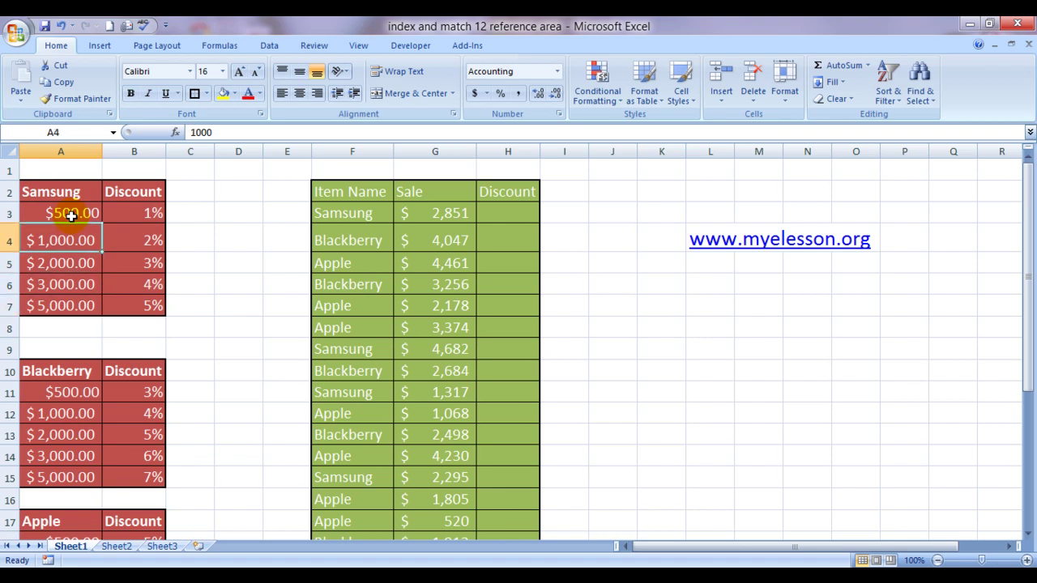
key("Up")
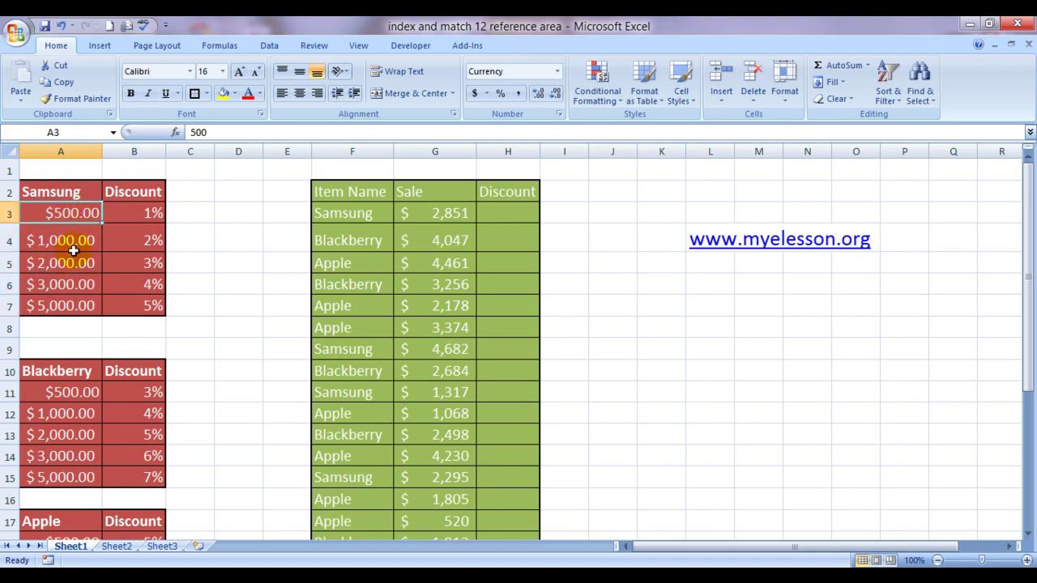
left_click(141, 212)
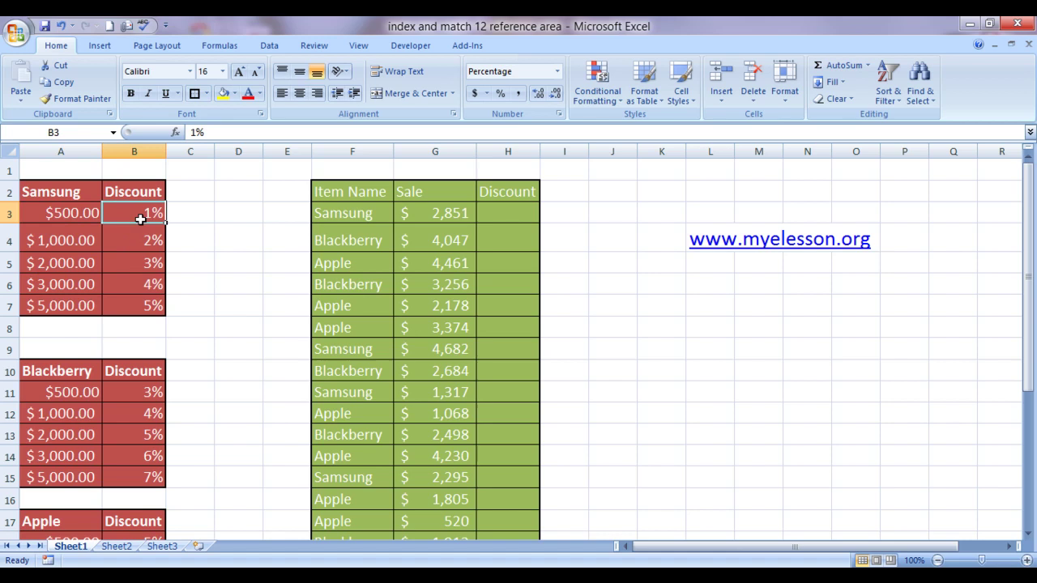
left_click(151, 284)
left_click(50, 399)
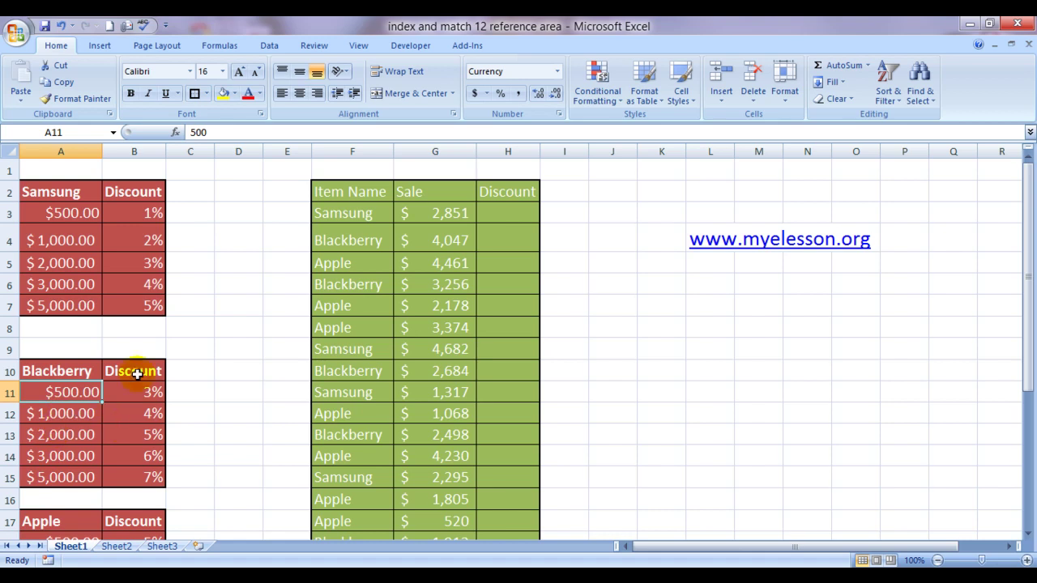
left_click(142, 416)
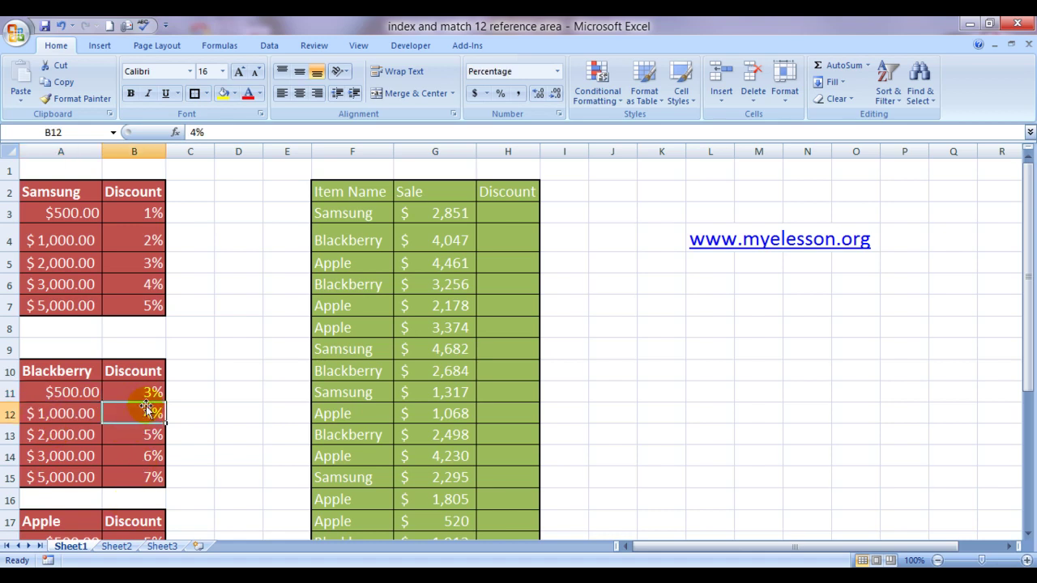
- Review Apple's $2,000 tier at 6%, Samsung's $1,000–$5,000 thresholds and Blackberry's 7% discount
key("Down")
key("Down")
key("Down")
key("Down")
key("Down")
key("Down")
key("Down")
key("Down")
key("Down")
key("Down")
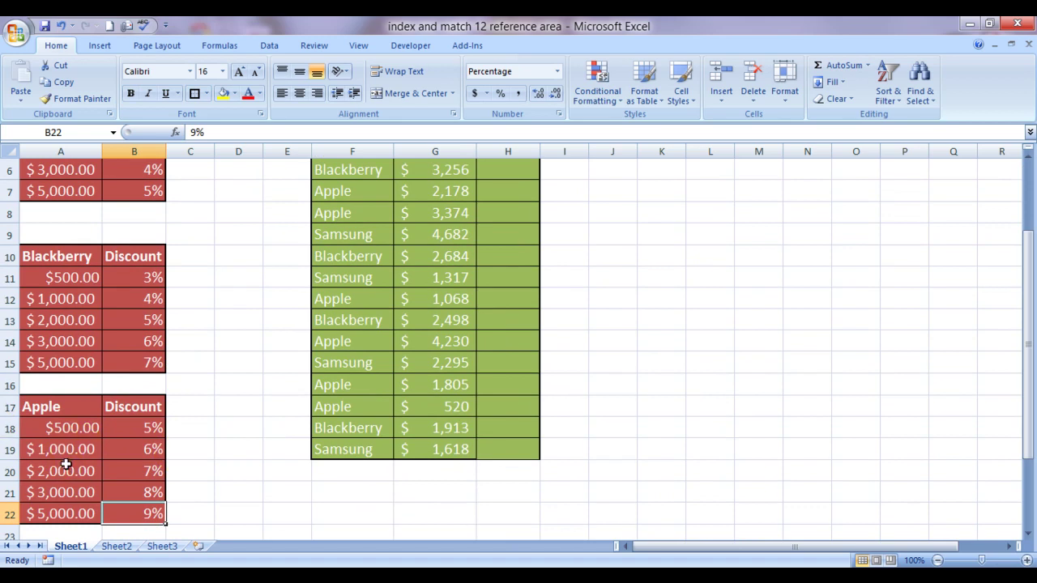
left_click(64, 467)
left_click(139, 452)
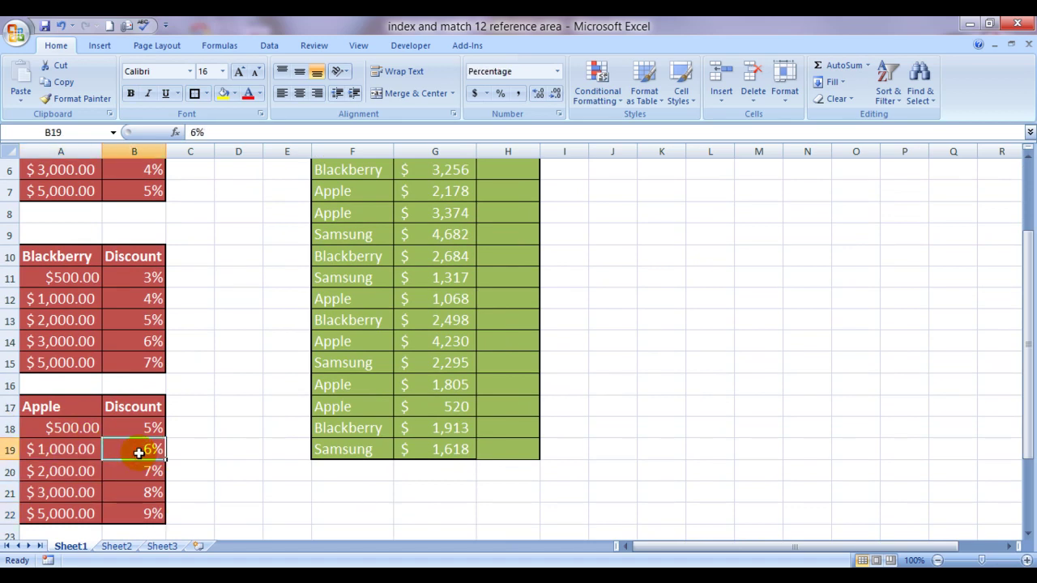
key("Up")
key("Up")
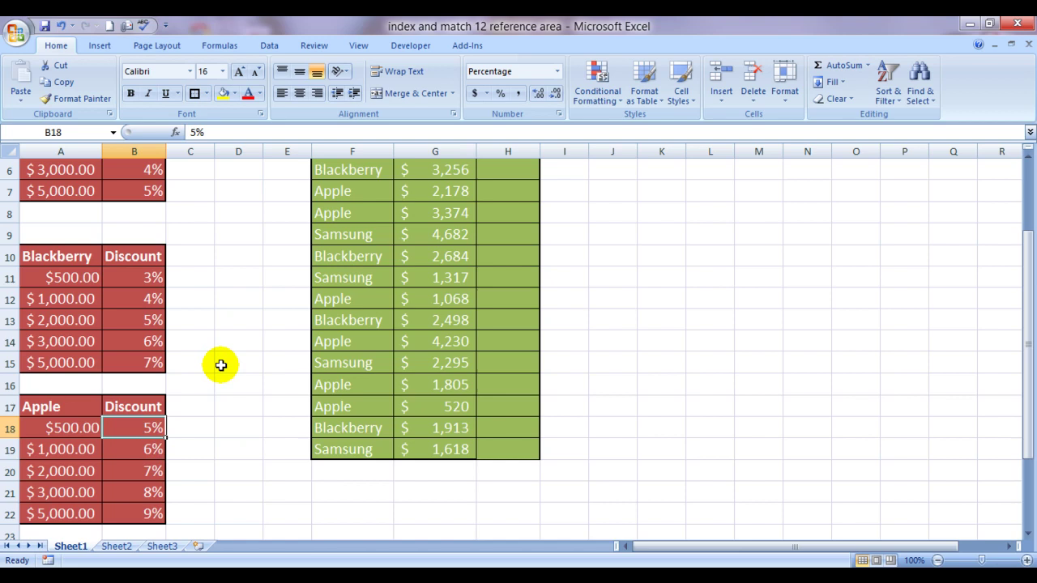
key("Up")
key("Up")
key("Up")
key("Up")
key("Up")
key("Up")
key("Up")
key("Up")
key("Up")
key("Up")
key("Up")
key("Up")
key("Up")
key("Up")
key("Up")
key("Left")
key("Down")
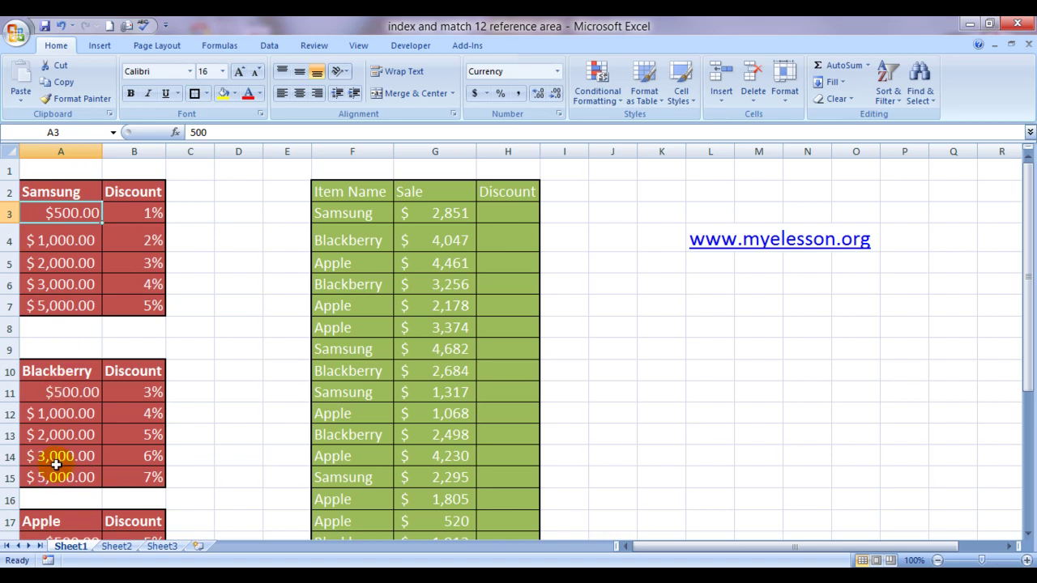
left_click(57, 193)
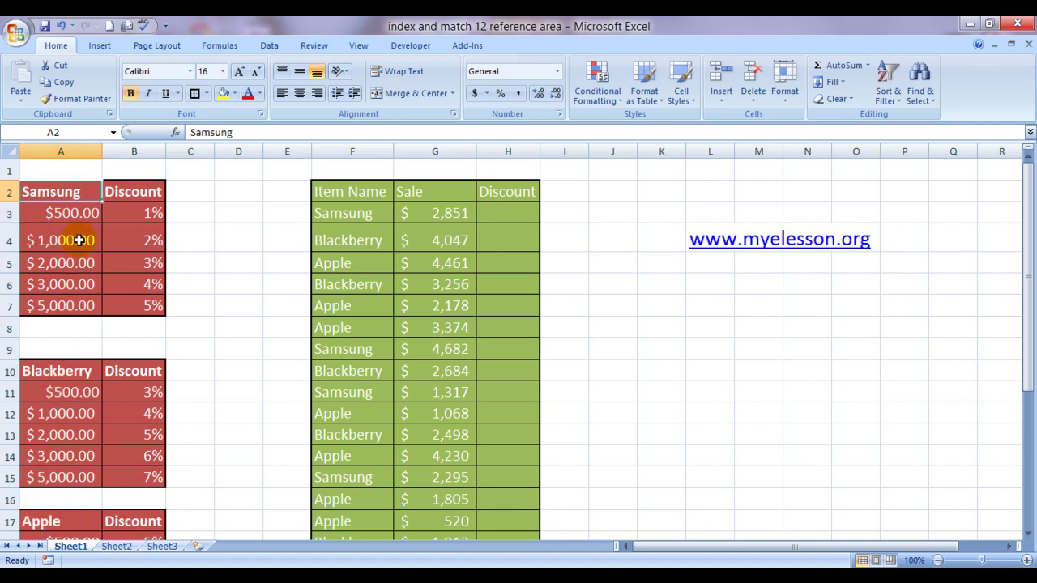
left_click(75, 212)
left_click(73, 234)
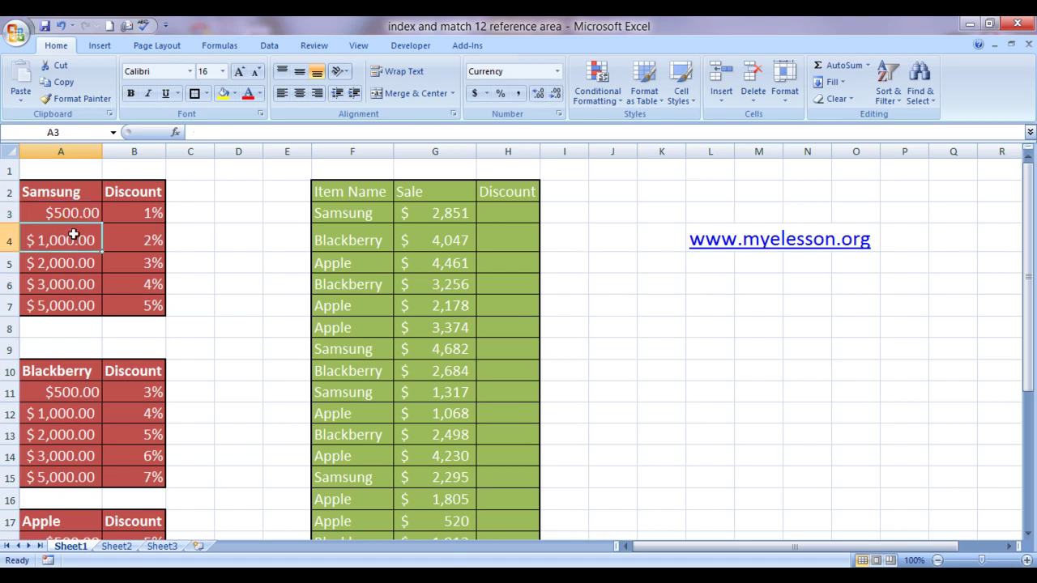
left_click(68, 284)
left_click(64, 309)
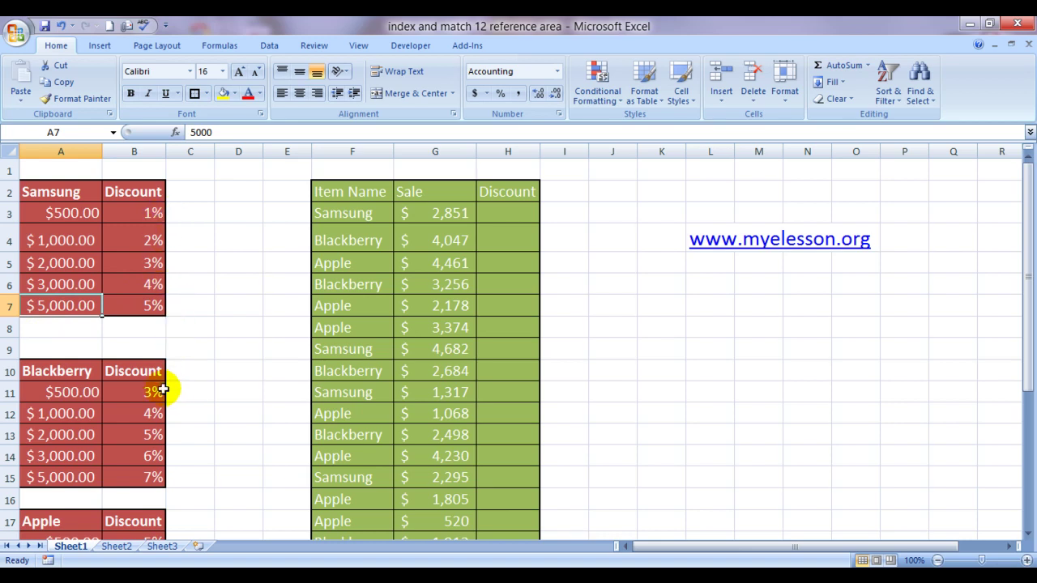
key("Down")
key("Down")
key("Down")
key("Down")
key("Down")
key("Down")
key("Down")
key("Down")
key("Down")
key("Down")
key("Down")
key("Down")
key("Down")
key("Down")
key("Down")
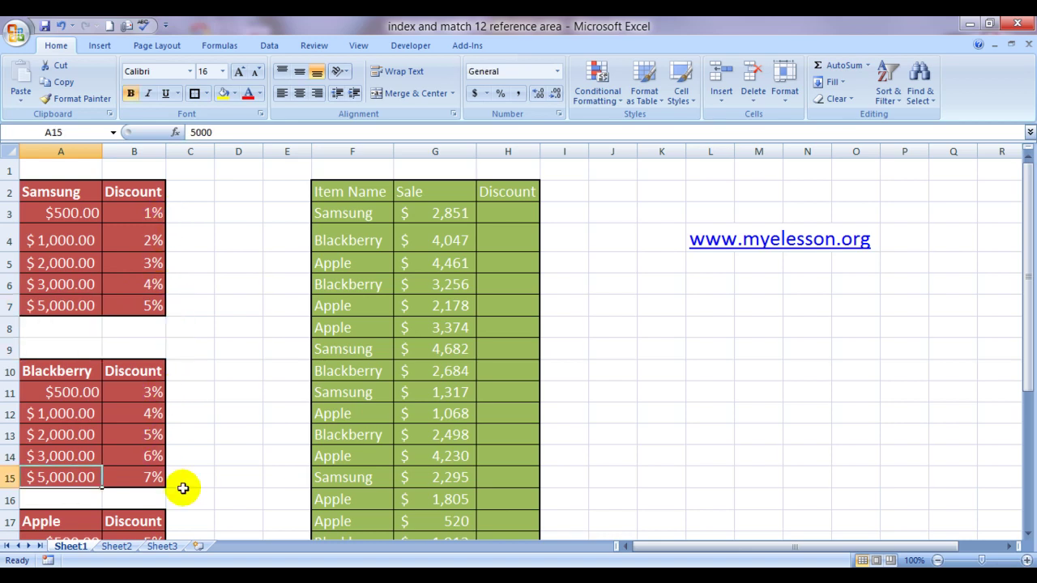
key("Up")
key("Up")
key("Up")
key("Up")
key("Up")
key("Up")
key("Up")
key("Up")
key("Down")
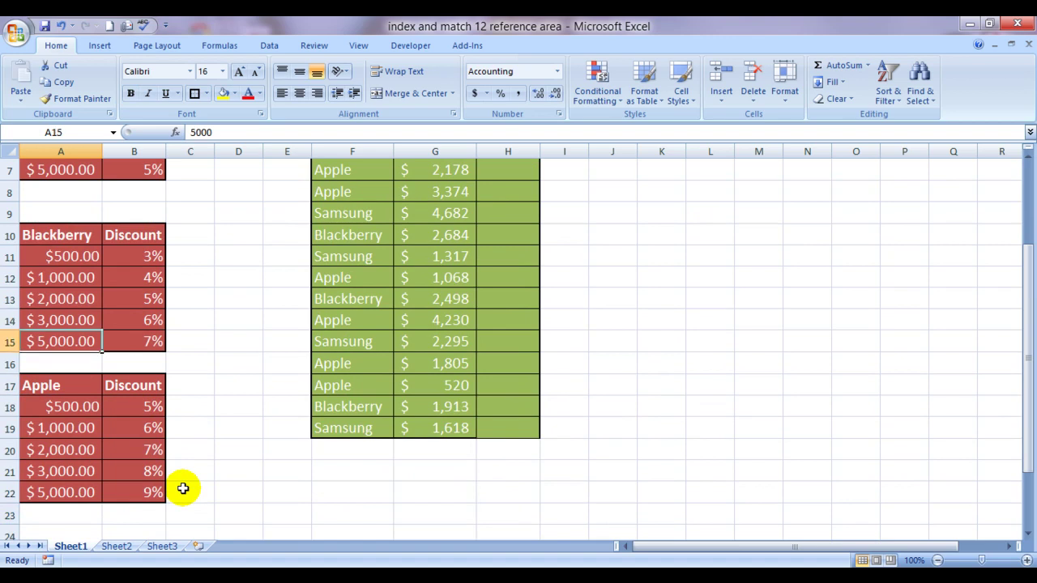
key("Down")
key("Down")
key("Right")
key("Up")
key("Up")
key("Up")
key("Up")
key("Up")
key("Up")
key("Up")
key("Up")
key("Up")
key("Up")
key("Up")
key("Up")
key("Up")
key("Up")
key("Up")
key("Up")
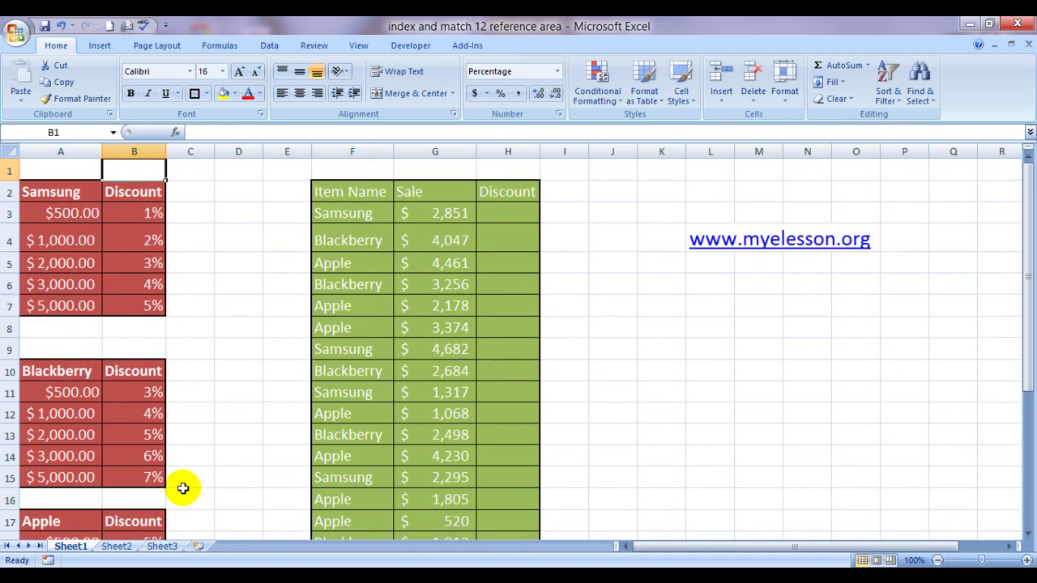
key("Right")
key("Right")
key("Right")
key("Right")
key("Right")
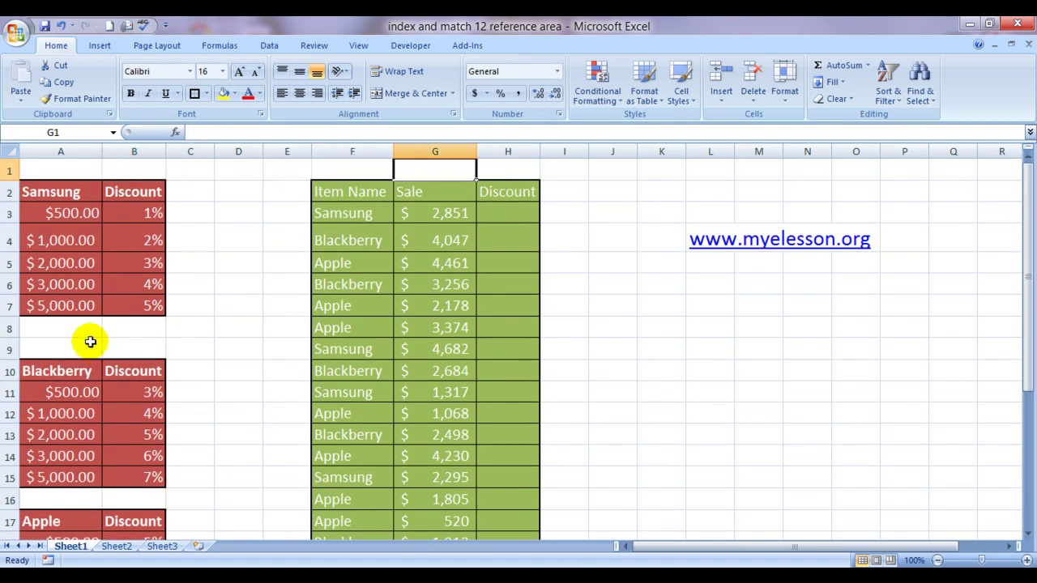
- Relate the first sale (Samsung, 2,851) to Samsung's 3% discount and settle on H3
left_click(346, 209)
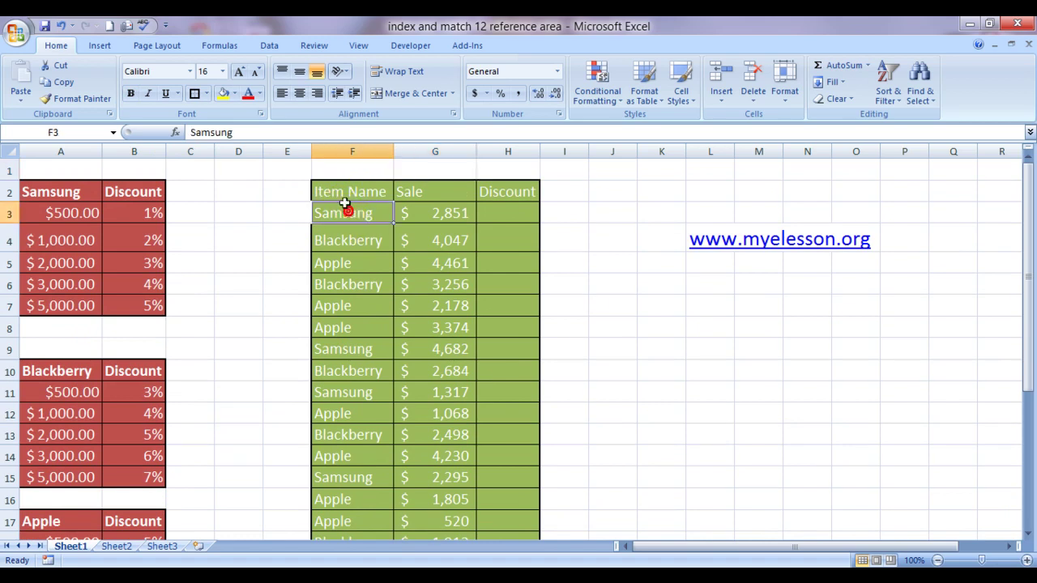
left_click(421, 211)
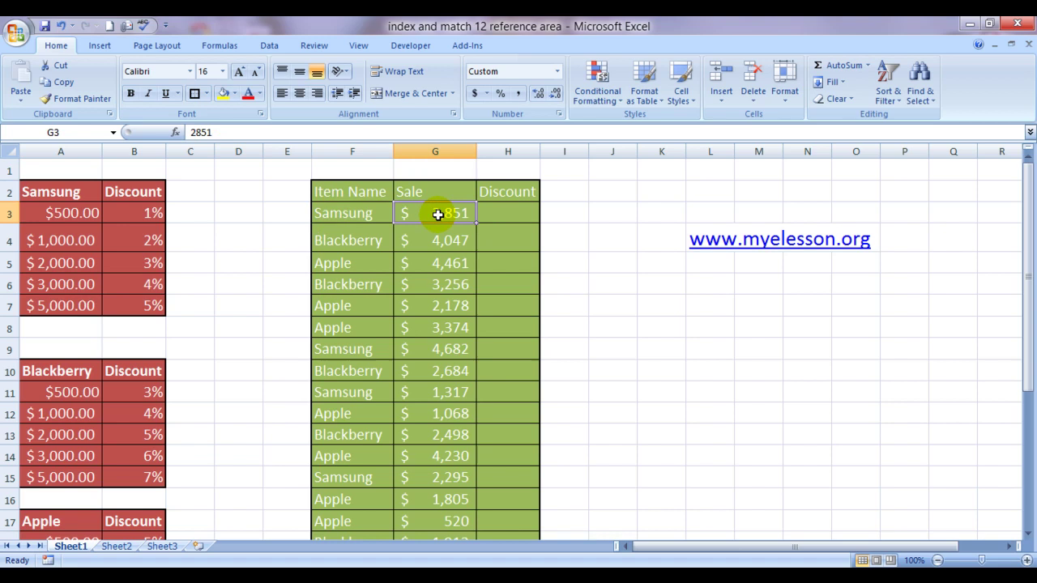
left_click(500, 206)
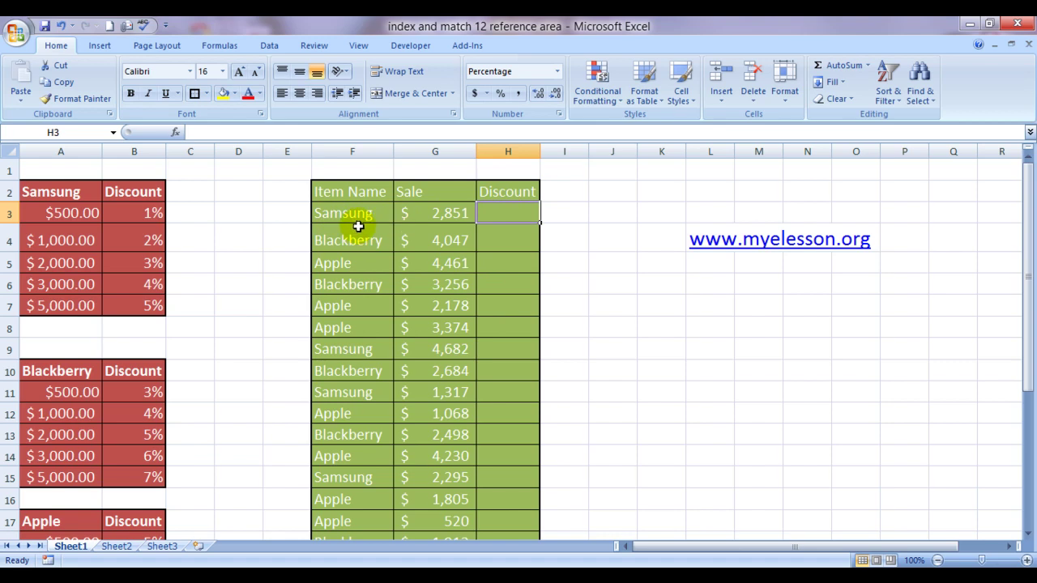
left_click(149, 256)
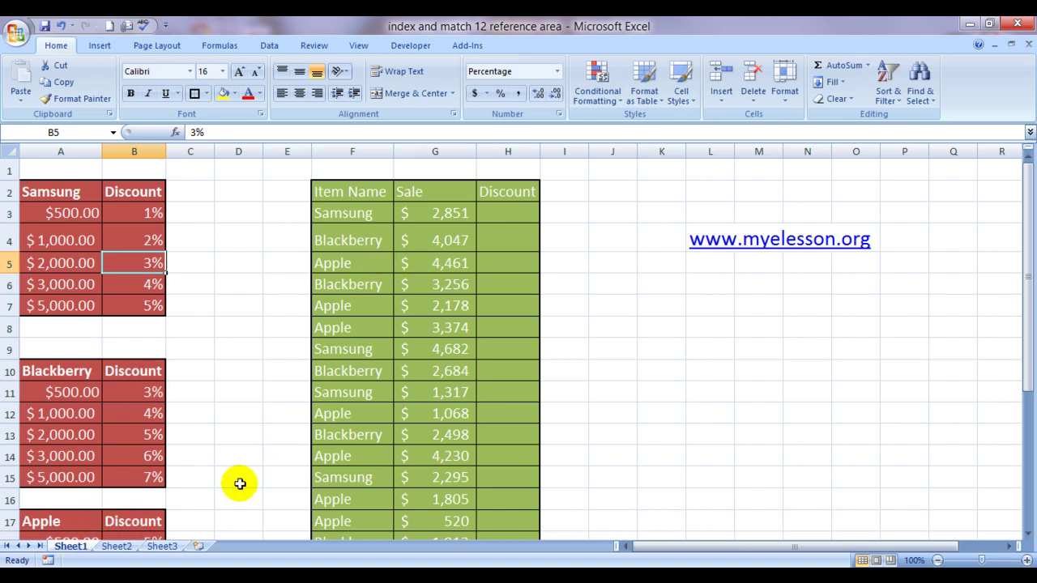
left_click(261, 315)
key("Right")
key("Right")
key("Right")
key("Right")
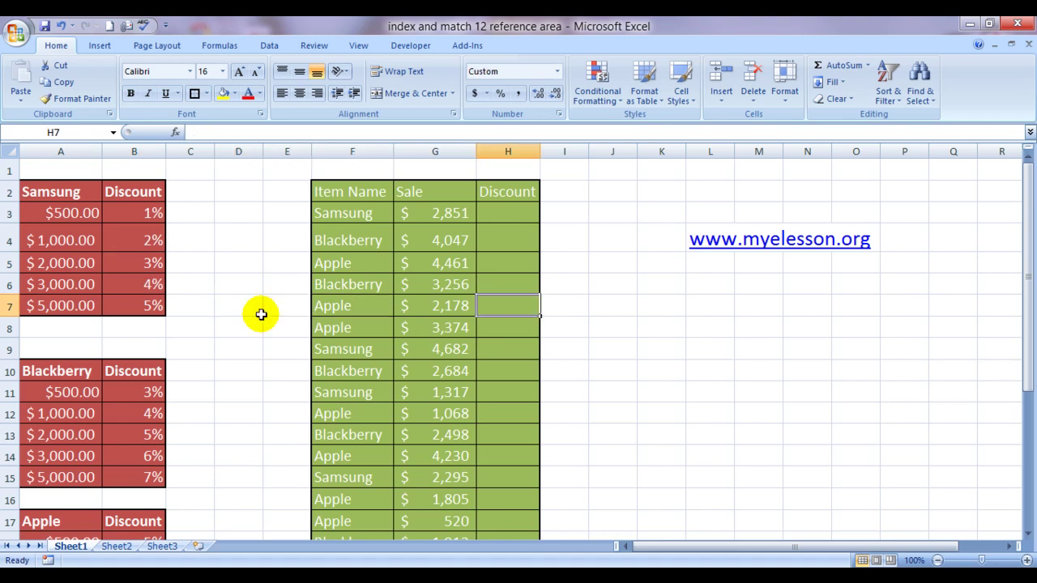
key("Right")
key("Right")
key("Right")
key("Up")
key("Up")
key("Up")
key("Up")
key("Left")
key("Left")
key("Left")
key("Left")
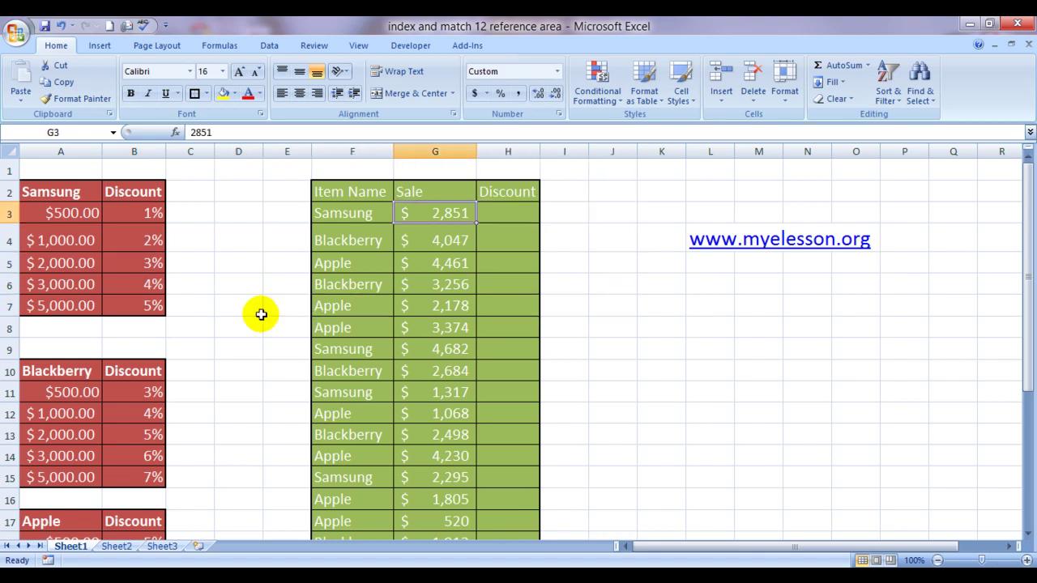
key("Right")
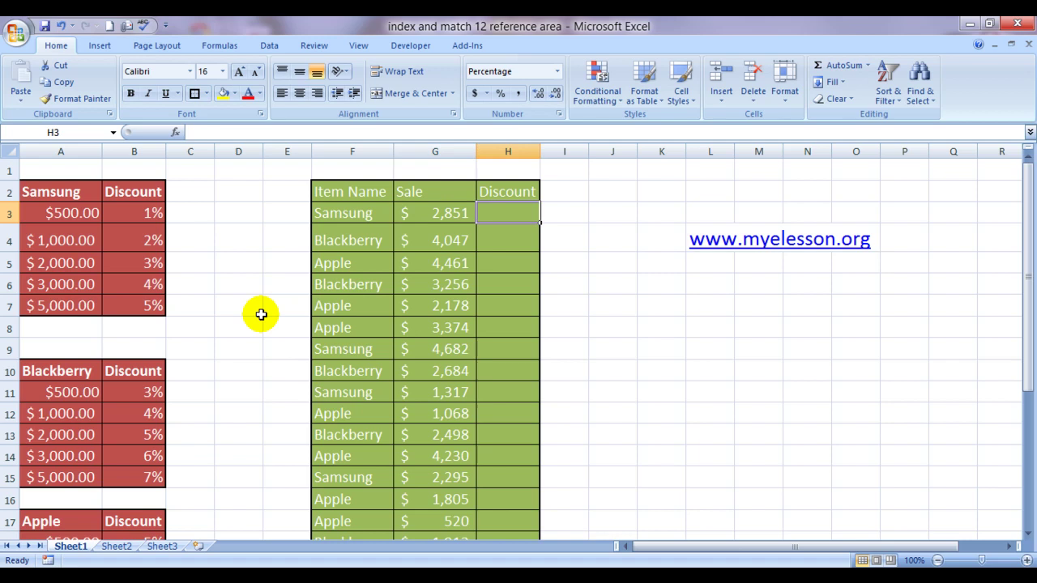
- Start =INDEX(( in H3 with absolute Samsung and Blackberry ranges $B$3:$B$7 and $B$11:$B$15
type("=ind")
key("Tab")
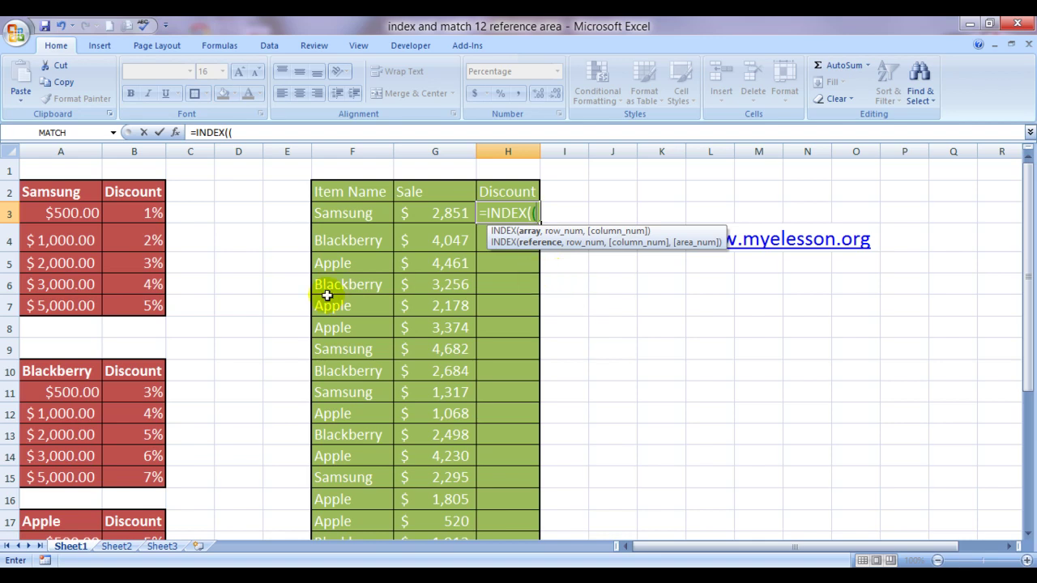
left_click(150, 212)
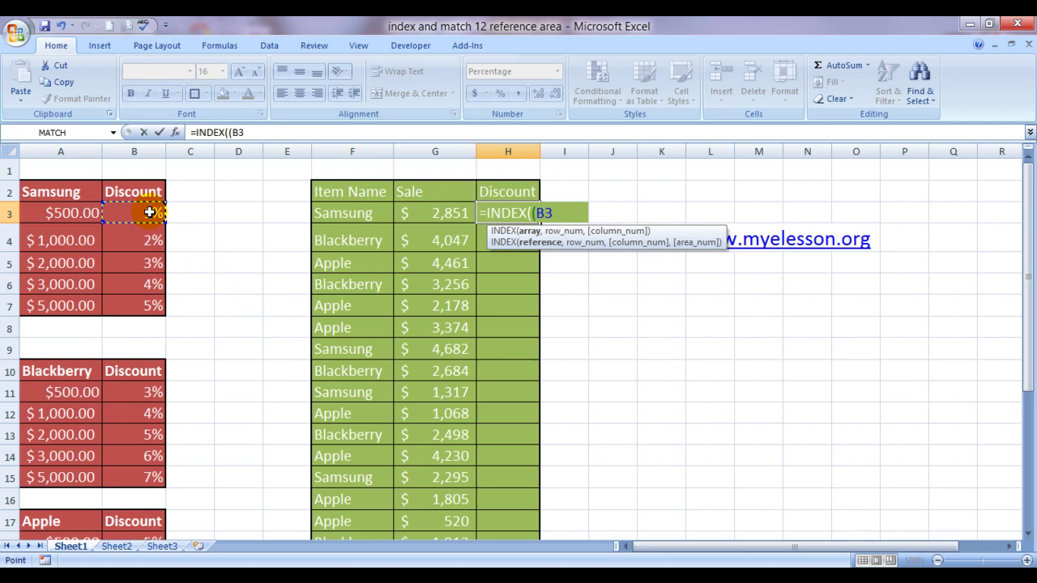
key("shift+Down")
key("shift+Down")
key("shift+Down")
key("shift+Down")
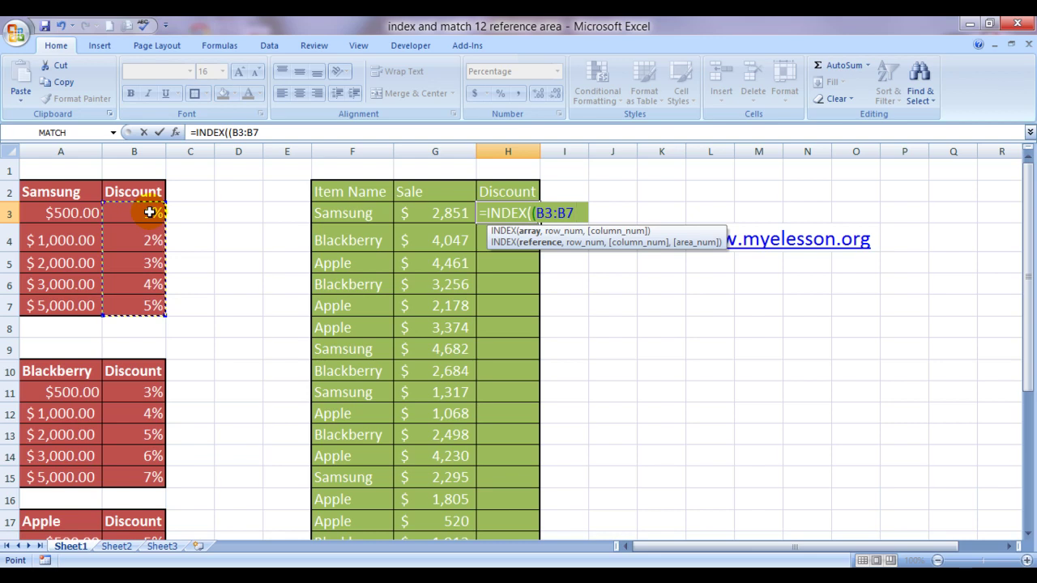
key("F4")
type(",")
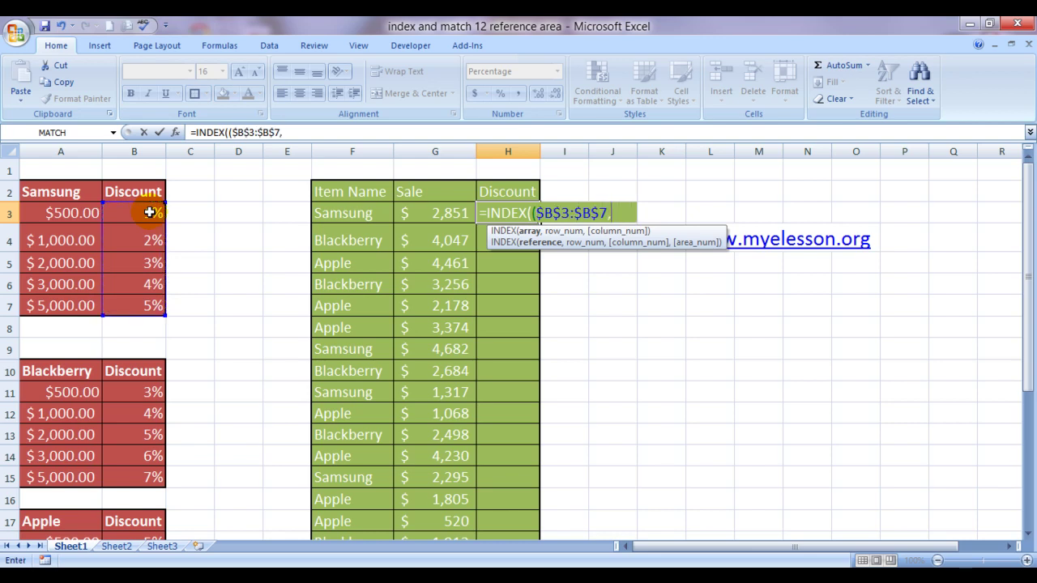
left_click(146, 394)
key("shift+Down")
key("shift+Down")
key("shift+Down")
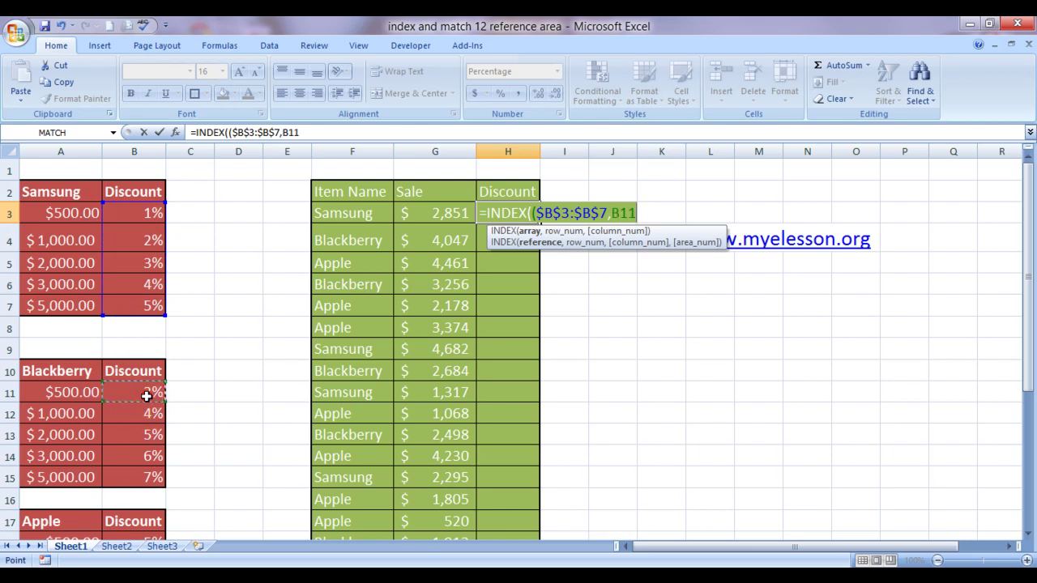
key("shift+Down")
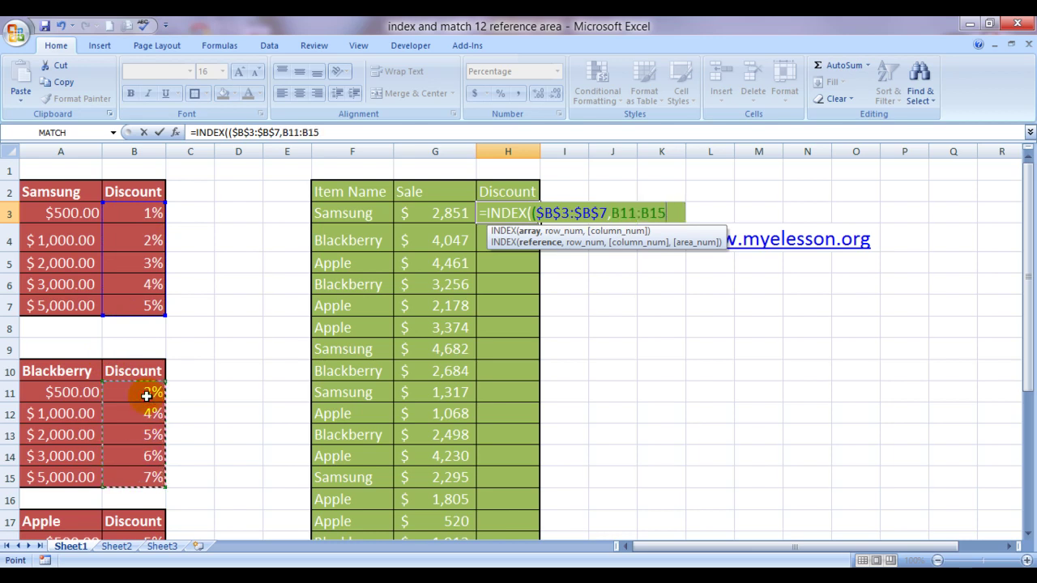
key("F4")
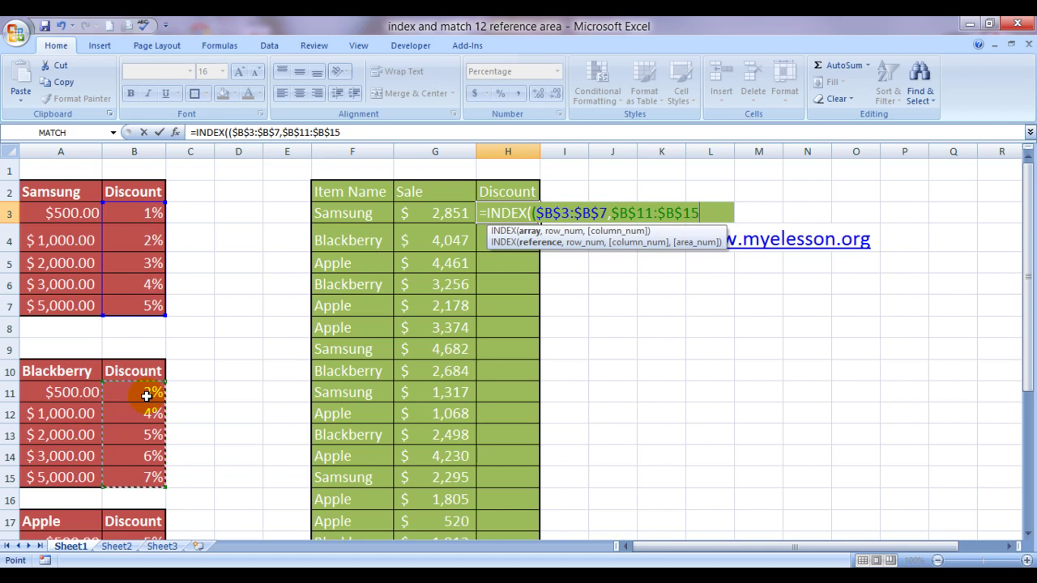
- Add Apple's discount range as the third absolute reference, $B$18:$B$22
type(",H4")
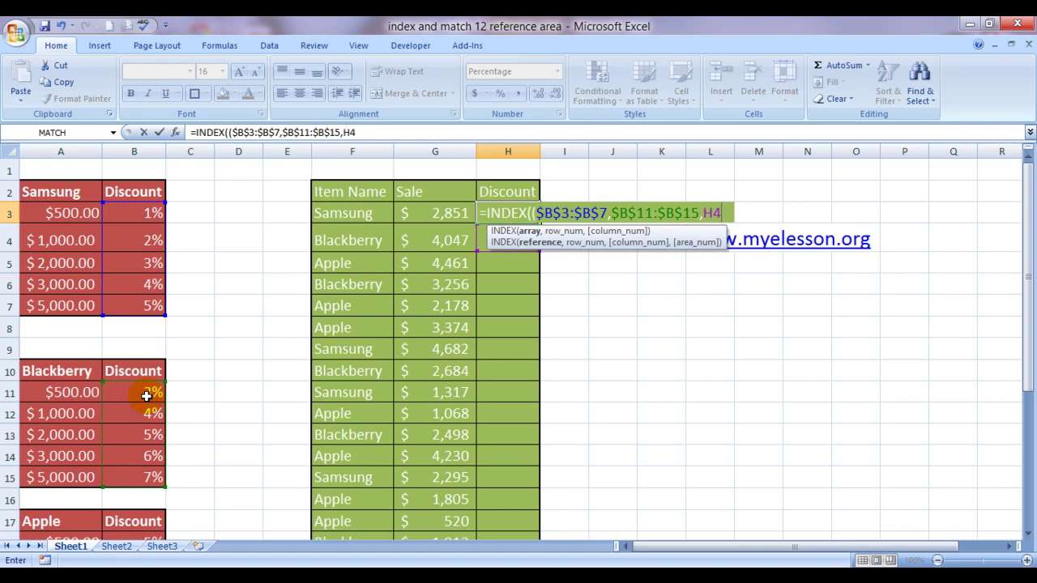
key("Down")
key("Down")
key("Down")
key("Down")
key("Down")
key("Down")
key("Down")
key("Down")
key("Down")
key("Down")
key("Down")
key("Down")
key("Down")
key("Down")
key("Down")
key("Down")
key("Down")
key("Down")
key("Down")
key("Left")
key("Left")
key("Left")
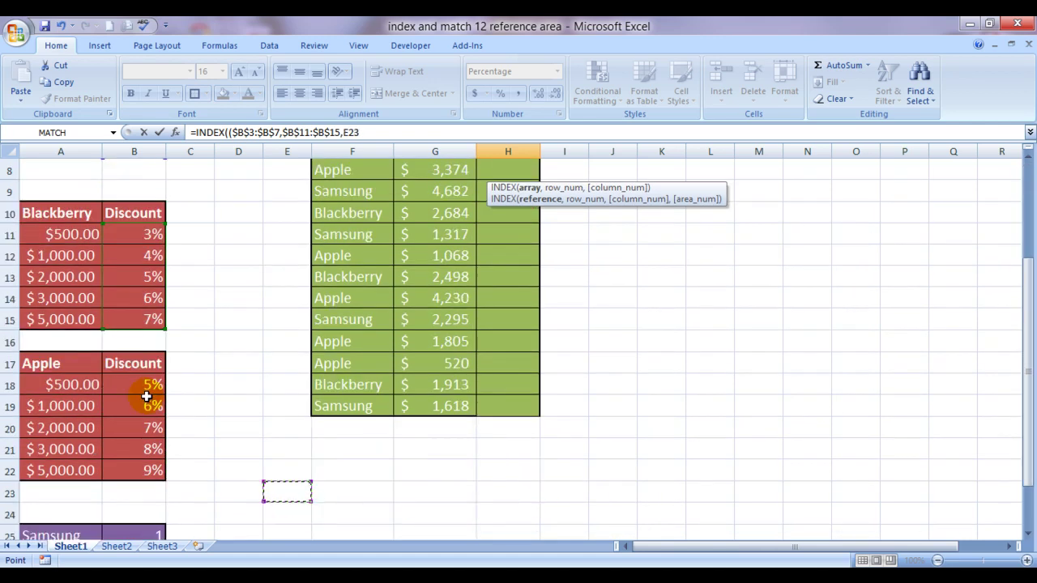
key("Up")
key("Up")
key("Up")
key("Left")
key("Up")
key("Left")
key("Up")
key("Left")
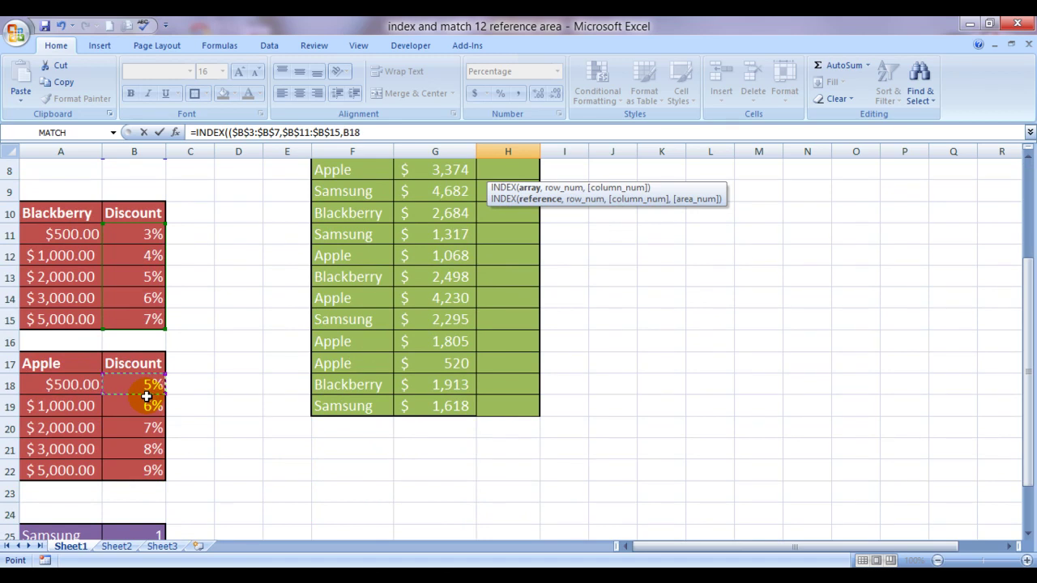
key("shift+Down")
key("shift+Down")
key("shift+Down")
key("shift+Down")
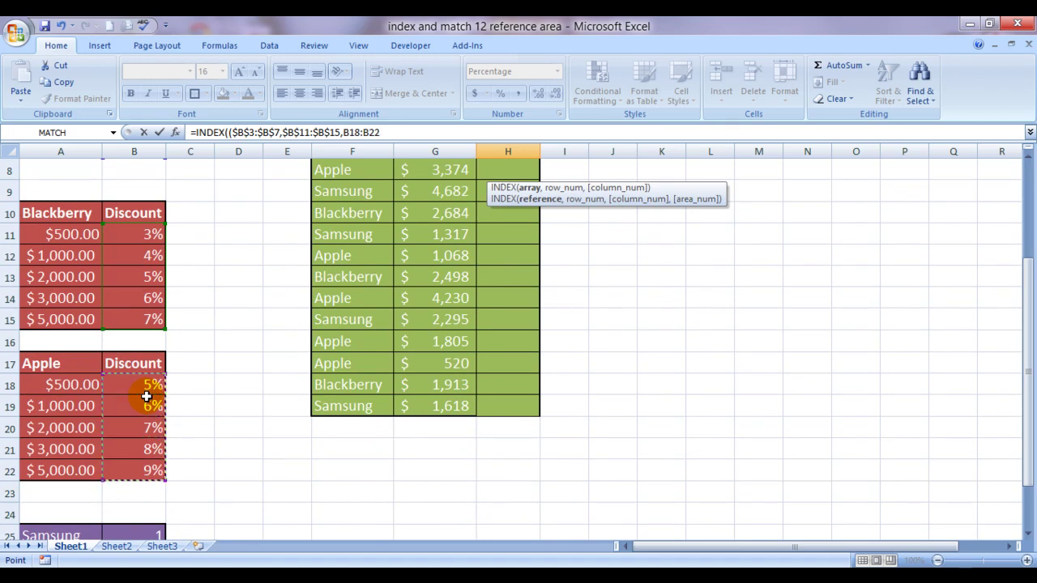
key("F4")
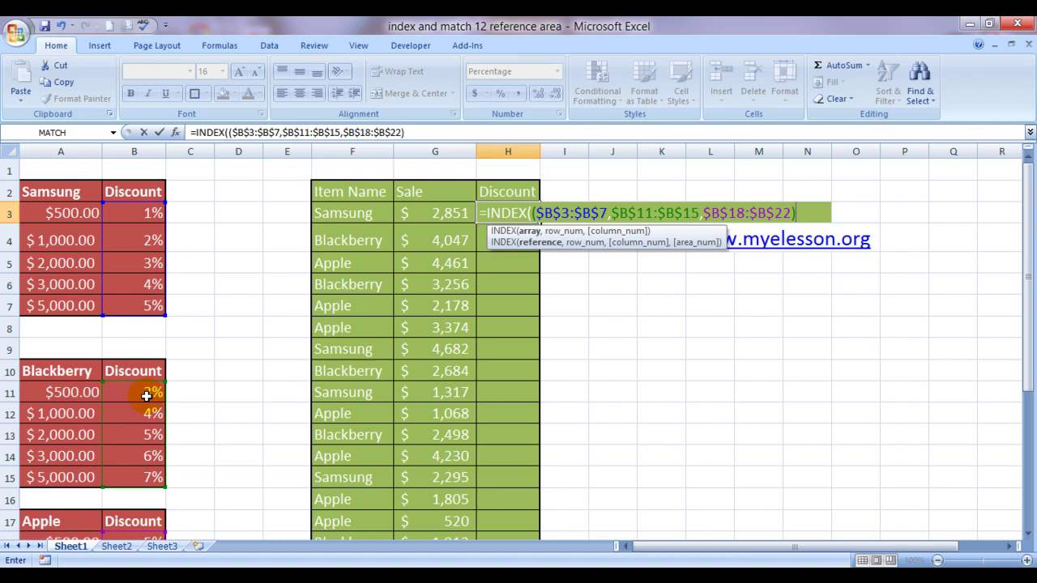
- Add MATCH(G3,$A$3:$A$7,1) as the row argument and a comma for the area number
type(",")
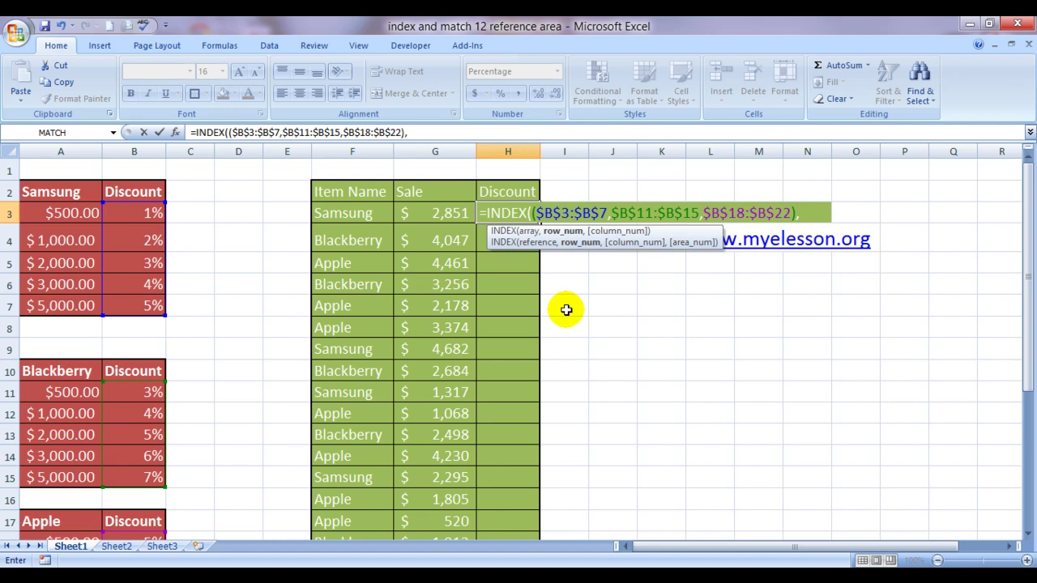
type("matc")
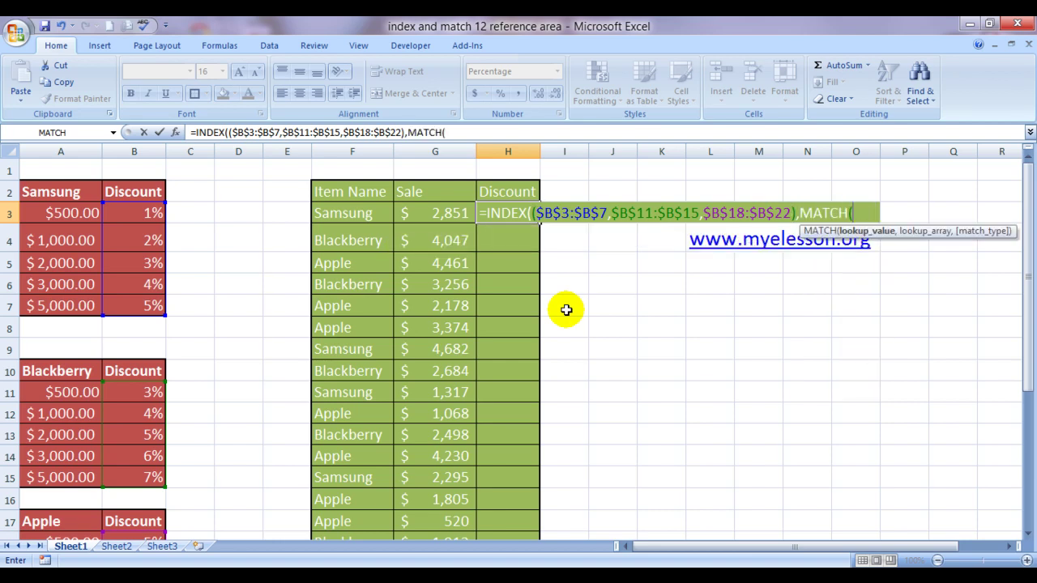
left_click(450, 214)
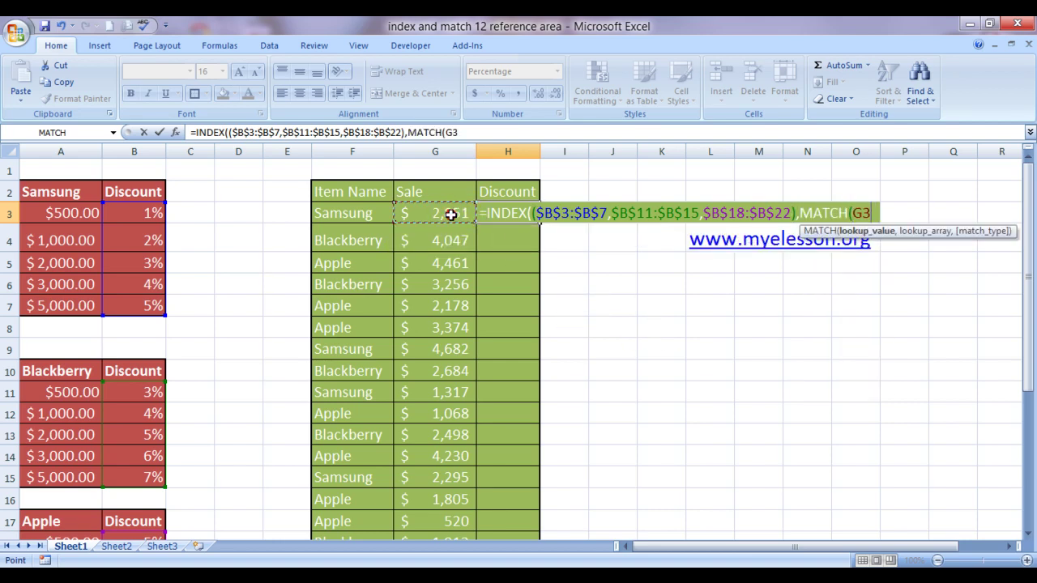
left_click(451, 214)
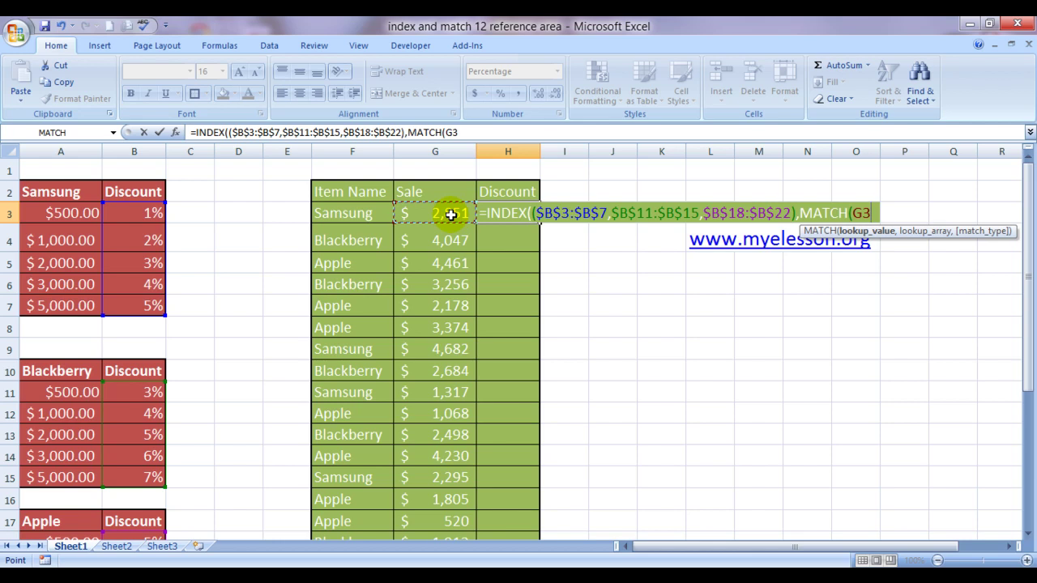
type(",")
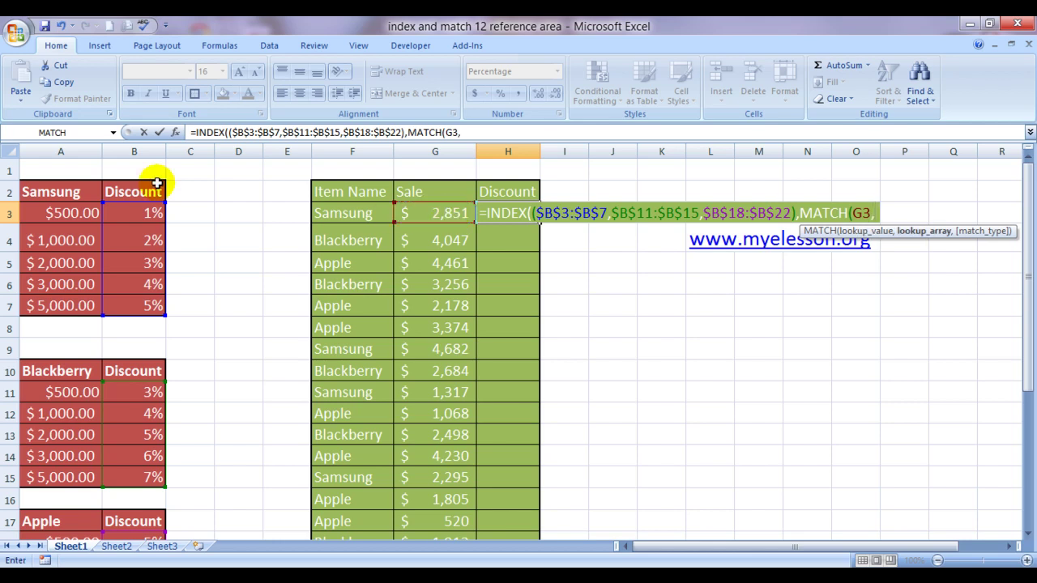
left_click_drag(71, 213, 61, 263)
key("shift+Down")
key("shift+Down")
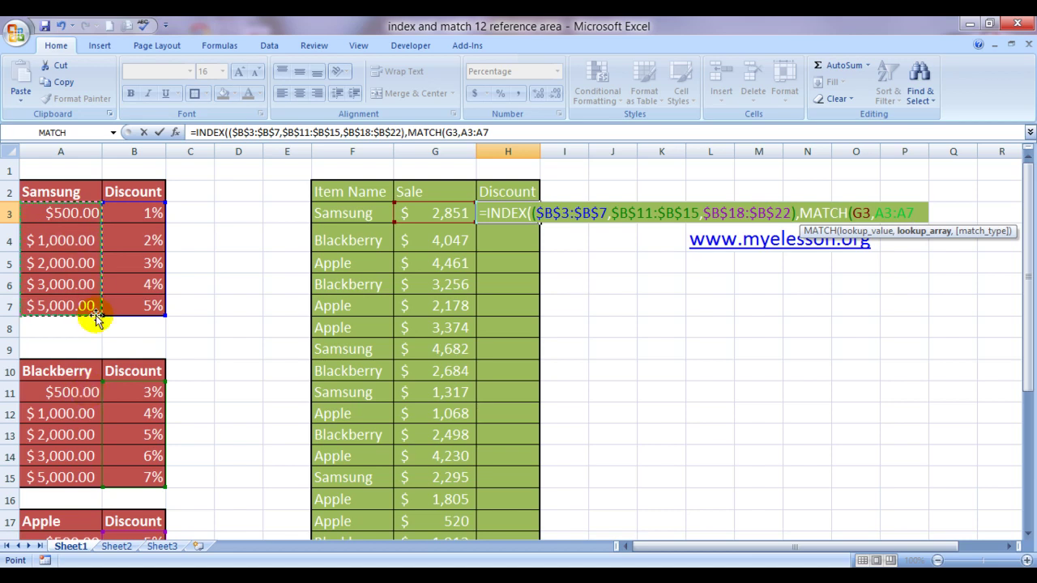
key("F4")
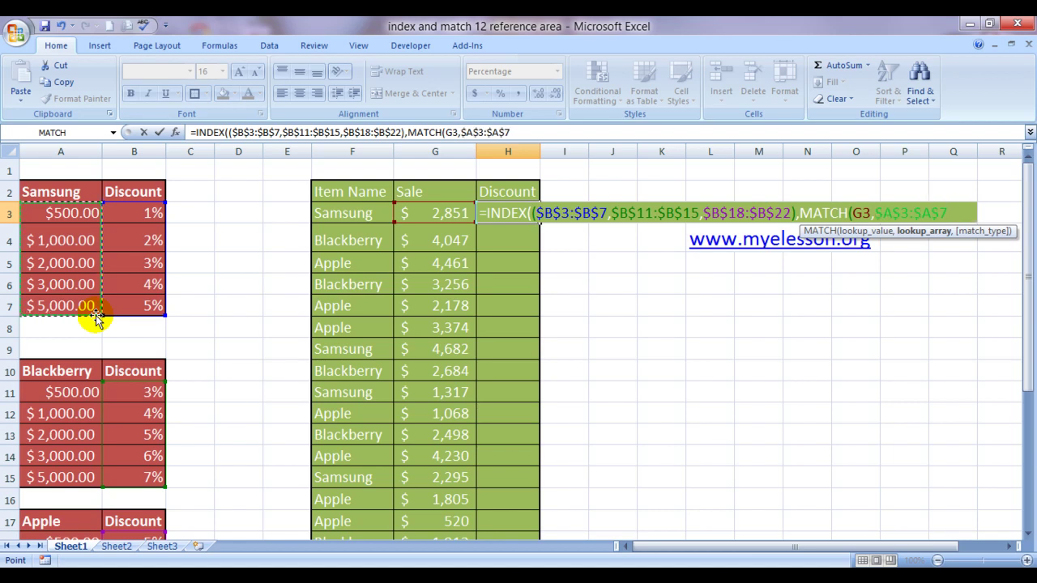
type(",")
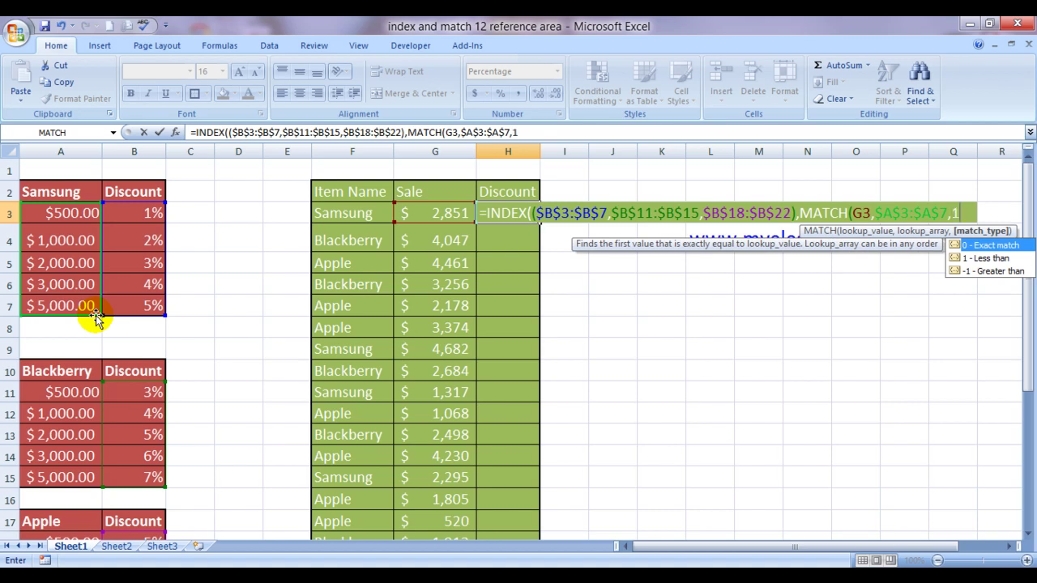
type("1)")
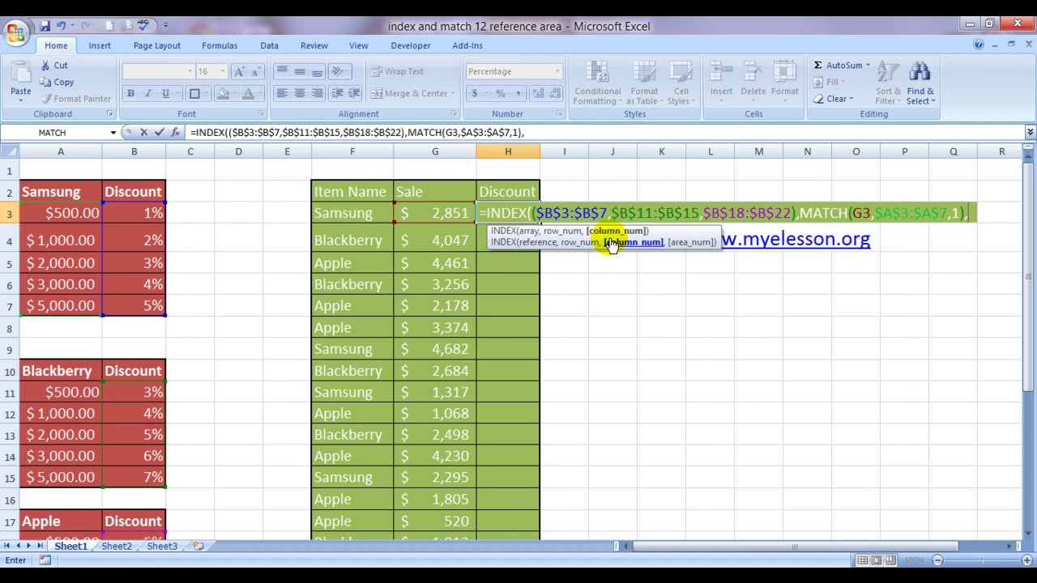
type(",")
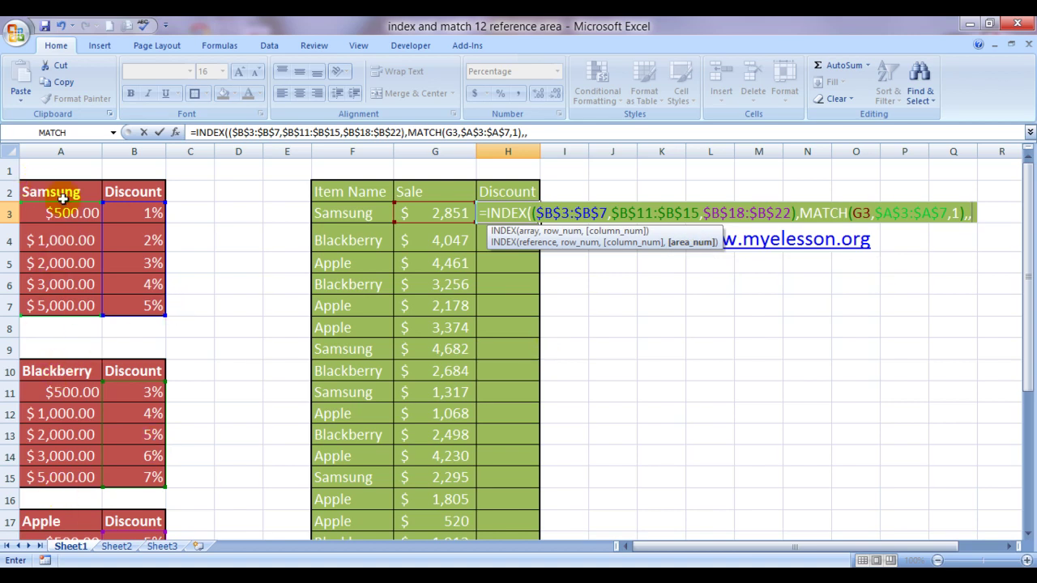
- Delete the stray cell reference from the end of H3's formula
left_click(200, 461)
key("Down")
key("Down")
key("Down")
key("Down")
key("Down")
key("Down")
key("Down")
key("Down")
key("Down")
key("Down")
key("Down")
key("Down")
key("Down")
key("Down")
key("Down")
key("Down")
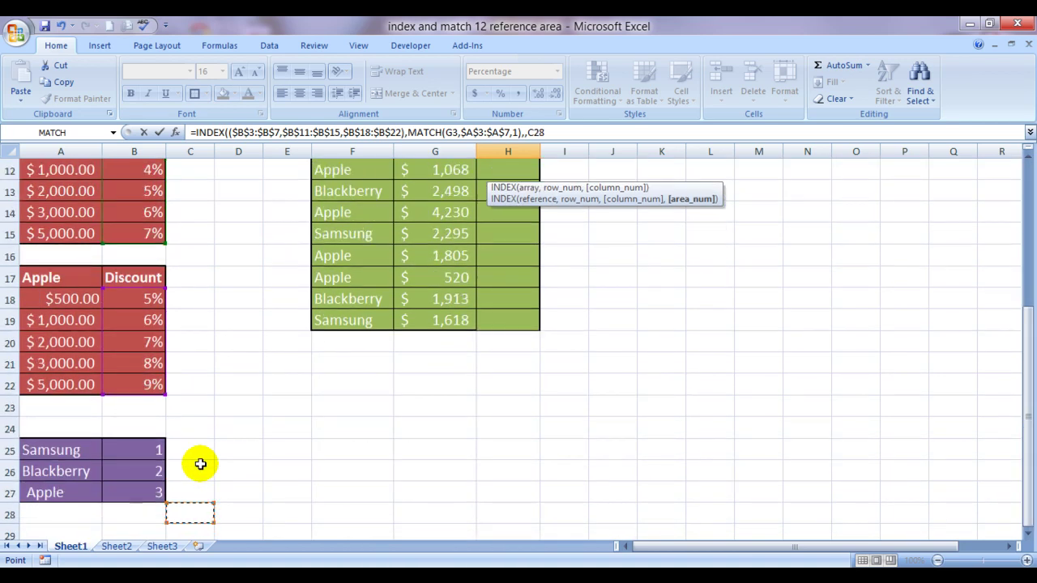
key("Up")
key("Up")
key("Up")
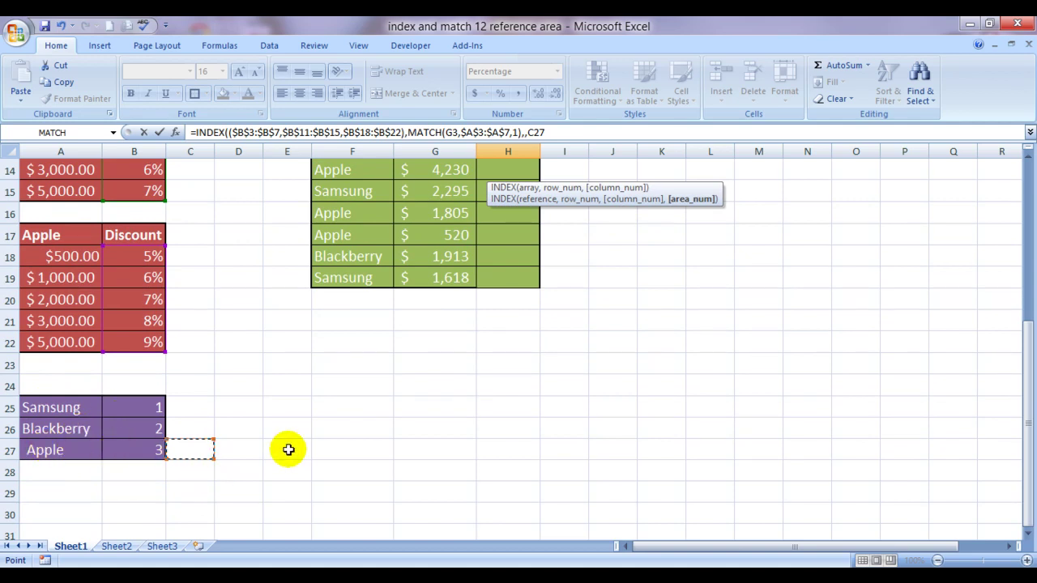
key("Up")
key("Up")
key("Up")
key("Up")
key("Up")
key("Up")
key("Up")
key("Up")
key("Up")
key("Up")
key("Up")
key("Up")
key("Up")
key("Up")
key("Up")
key("Up")
key("Up")
key("Up")
key("Up")
key("Up")
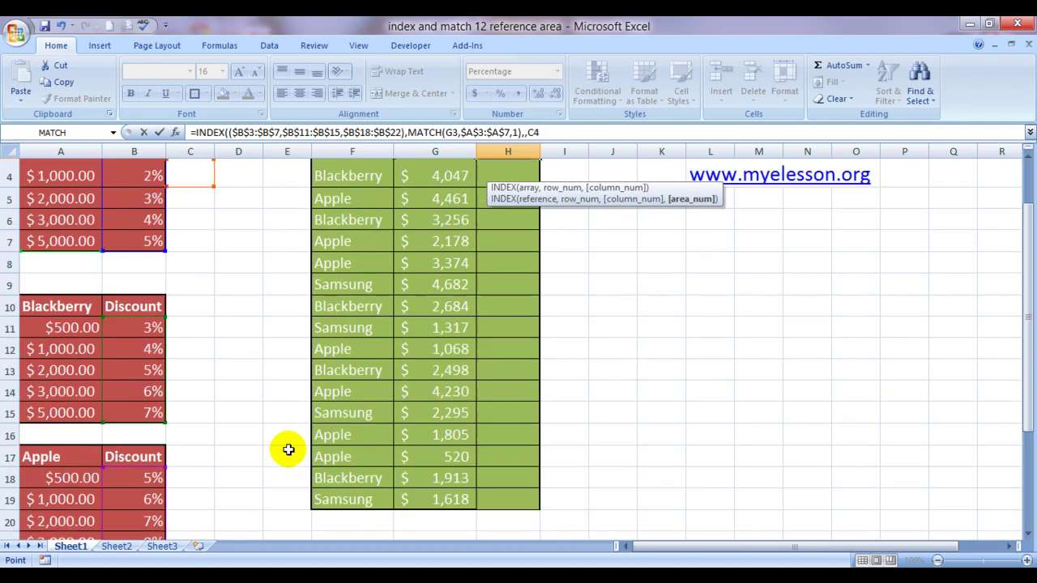
key("BackSpace")
key("BackSpace")
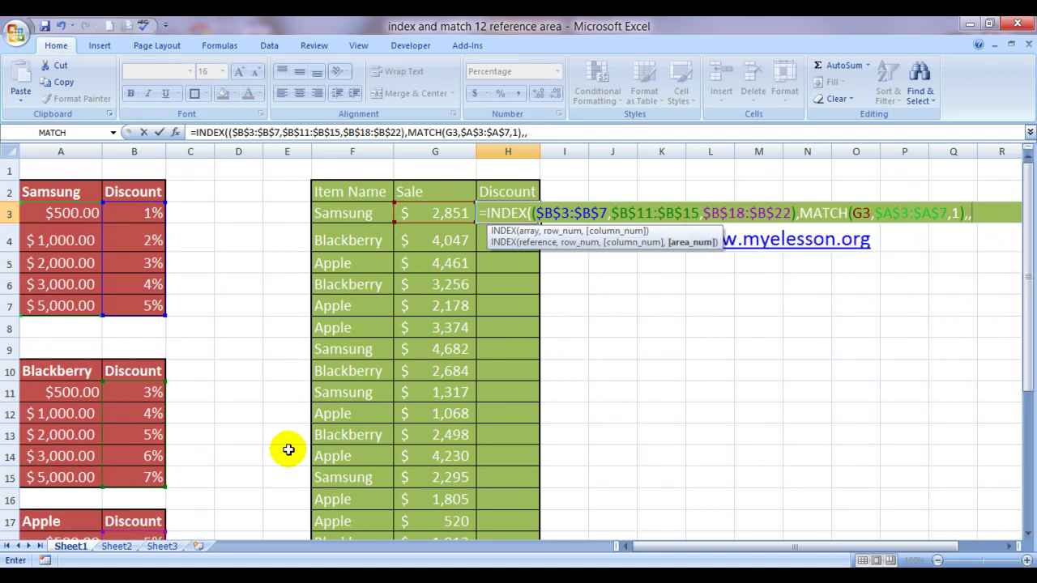
- Add VLOOKUP(F3,A25:B27,2,0) as the area number and close all brackets
type("vlo")
key("Tab")
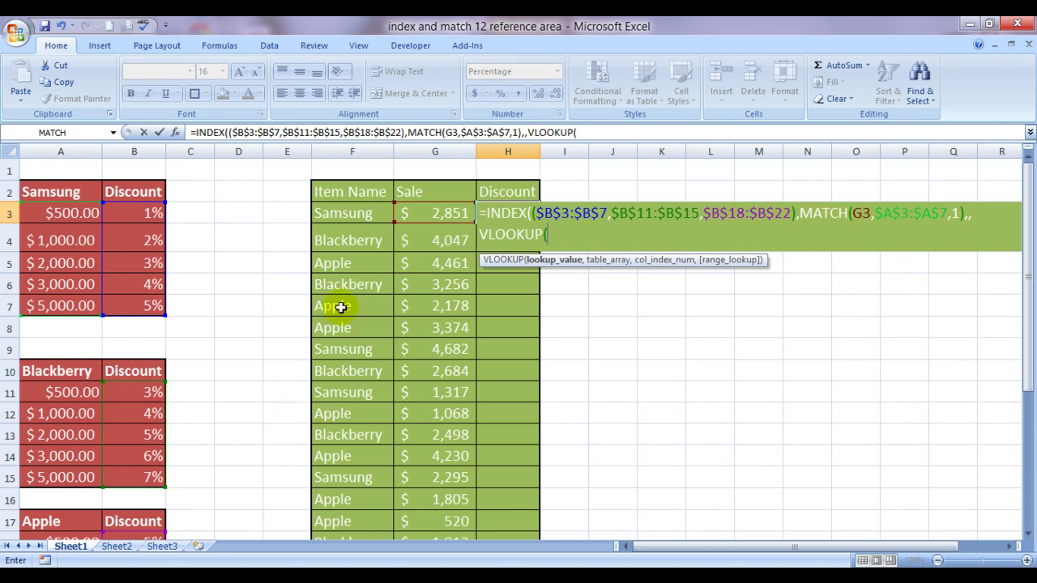
left_click(346, 213)
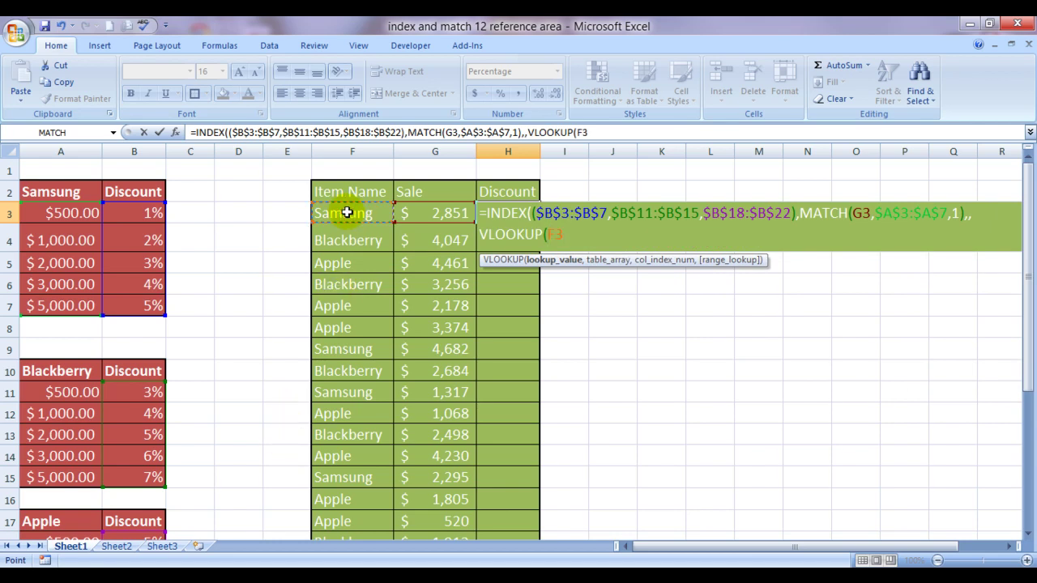
type(",")
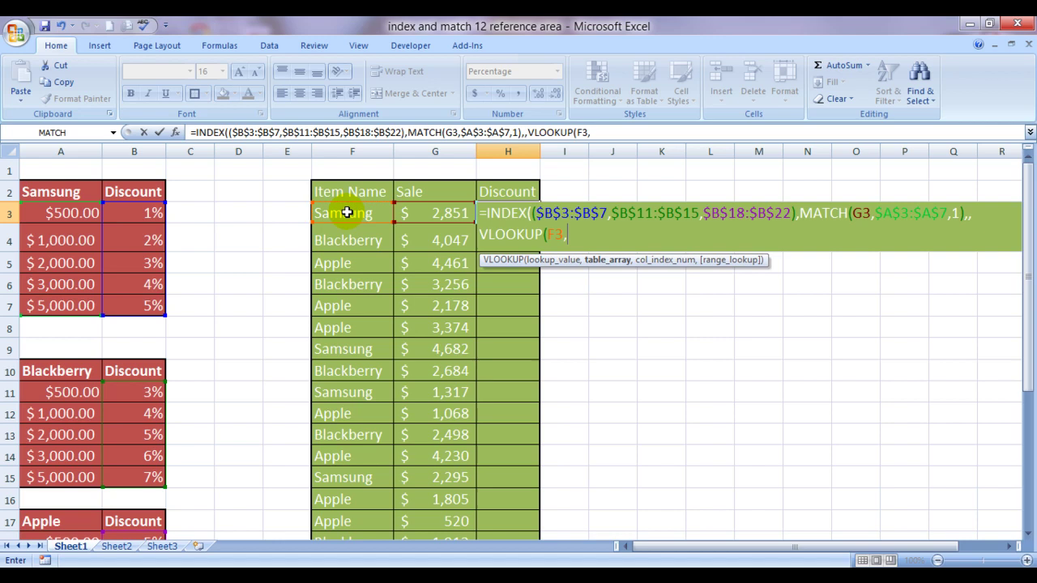
key("Down")
key("Down")
key("Down")
key("Down")
key("Down")
key("Down")
key("Down")
key("Down")
key("Down")
key("Down")
key("Down")
key("Down")
key("Down")
key("Down")
key("Down")
key("Down")
key("Down")
key("Down")
key("Down")
key("Down")
key("Left")
key("Left")
key("Left")
key("Left")
key("Left")
key("Left")
key("Left")
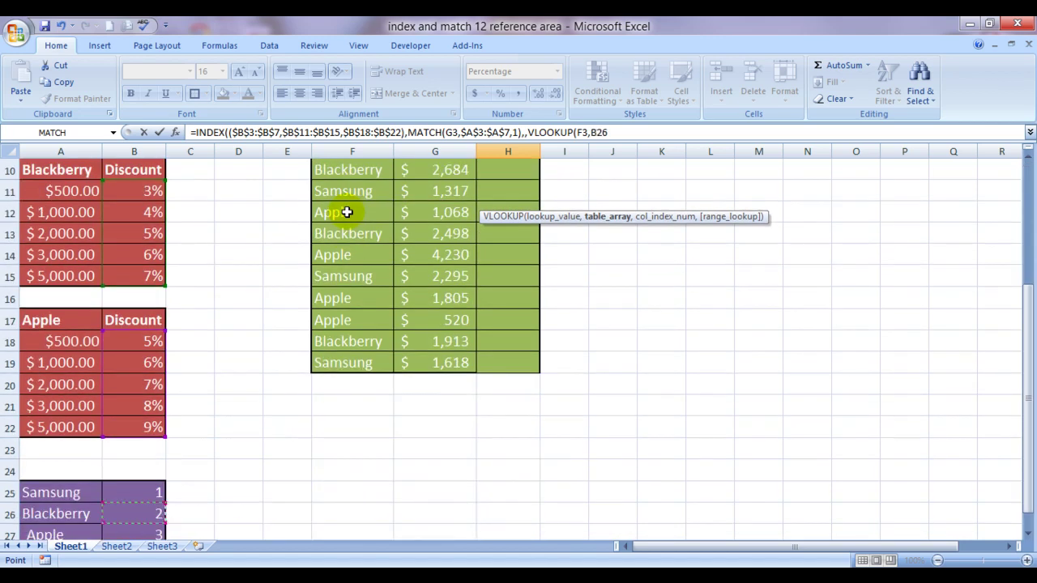
key("Up")
key("shift+Down")
key("shift+Down")
key("shift+Right")
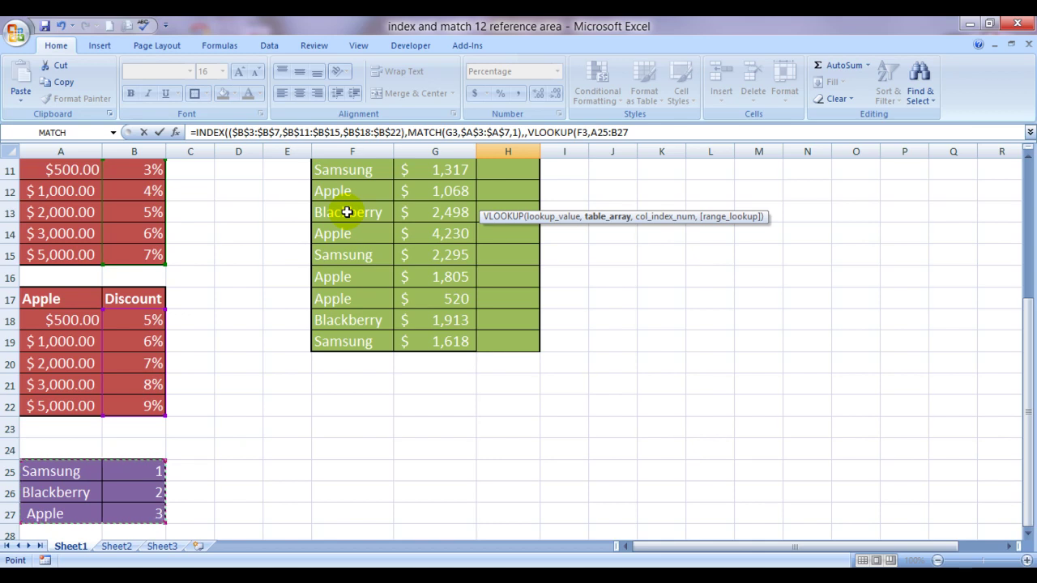
type(",")
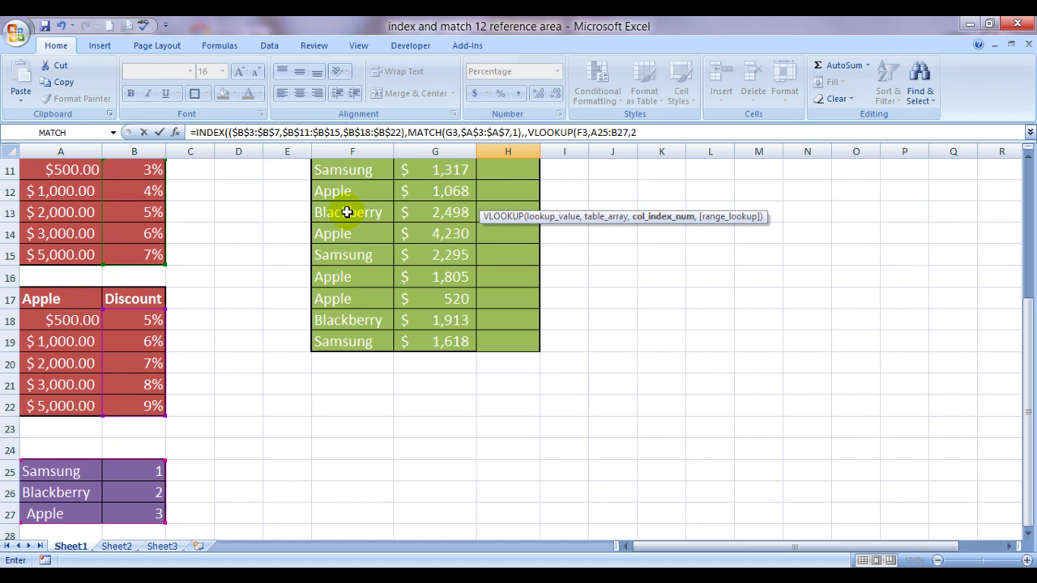
type("2,")
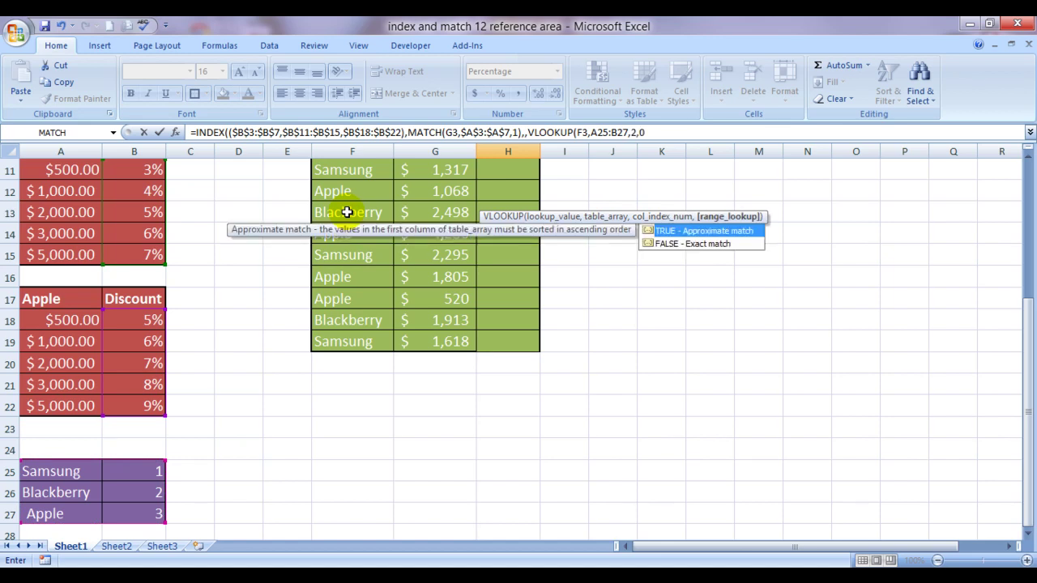
type("0)")
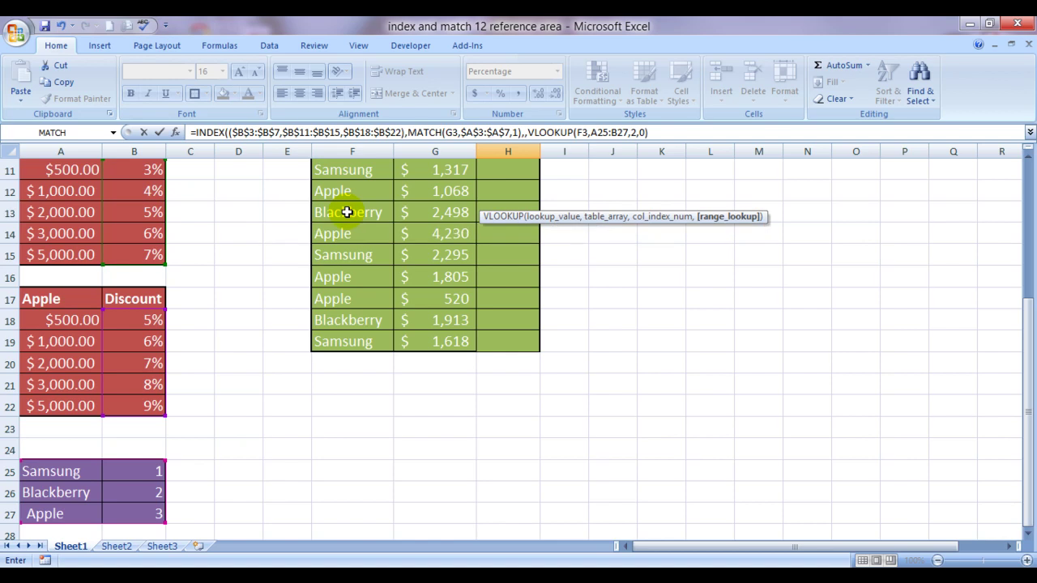
type(")")
- Commit H3's formula and copy it down the Discount column H3:H19
key("Return")
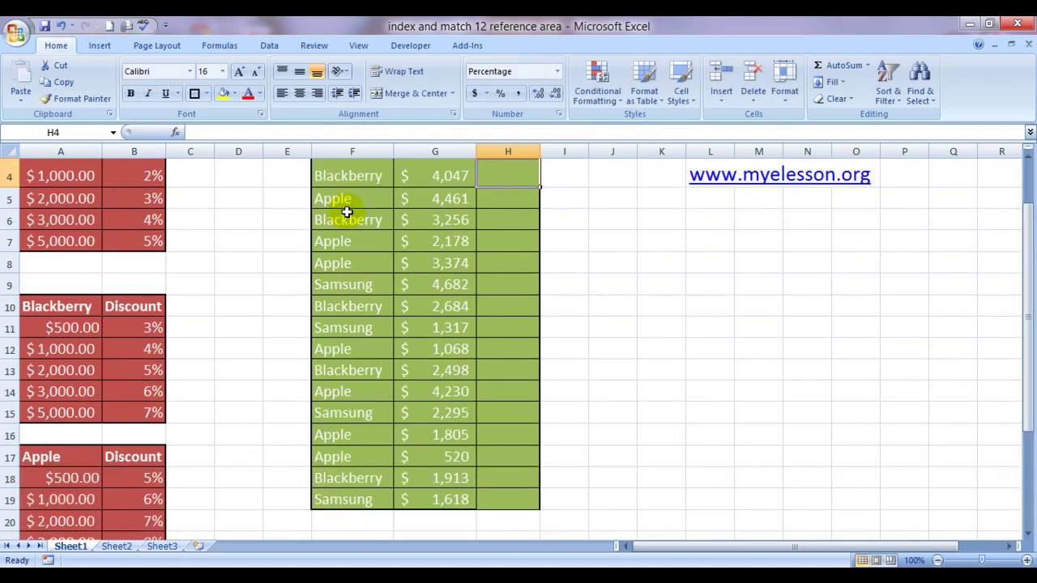
key("Up")
key("Up")
key("Down")
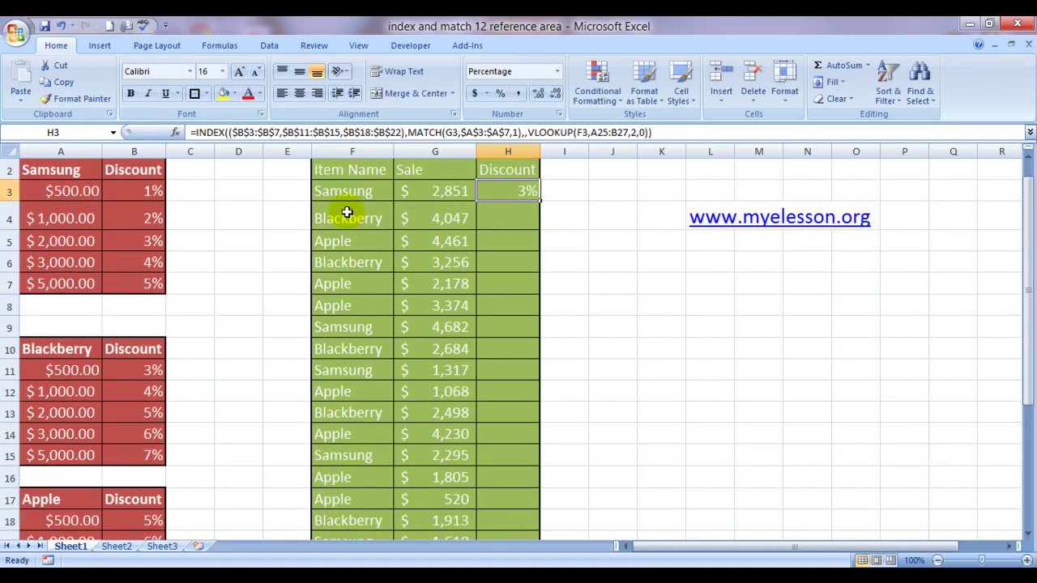
key("ctrl+c")
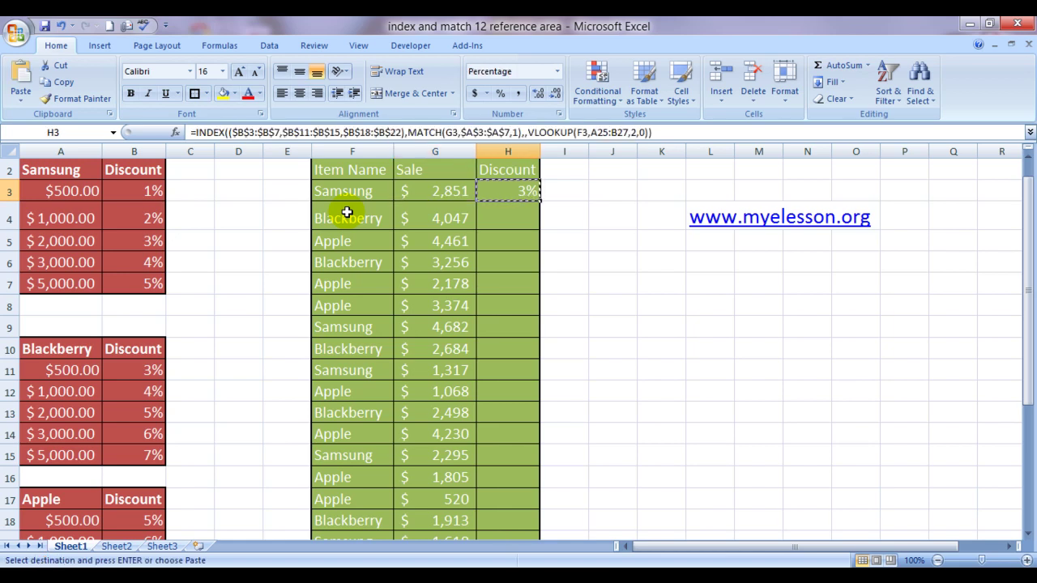
key("Down")
key("Left")
key("Up")
key("ctrl+Down")
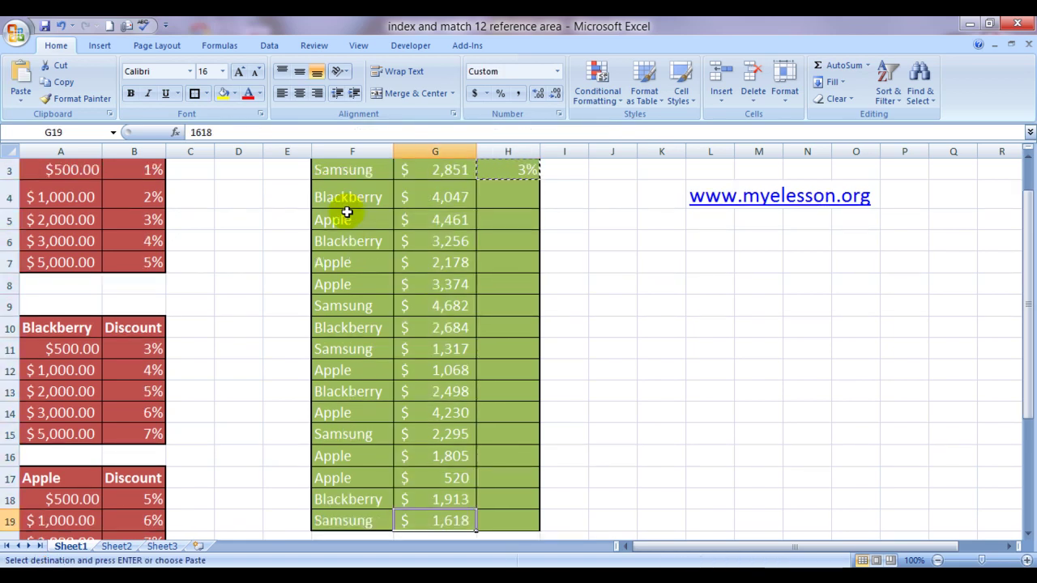
key("Right")
key("ctrl+shift+Up")
key("ctrl+v")
key("Up")
key("Up")
key("Up")
key("Up")
key("Up")
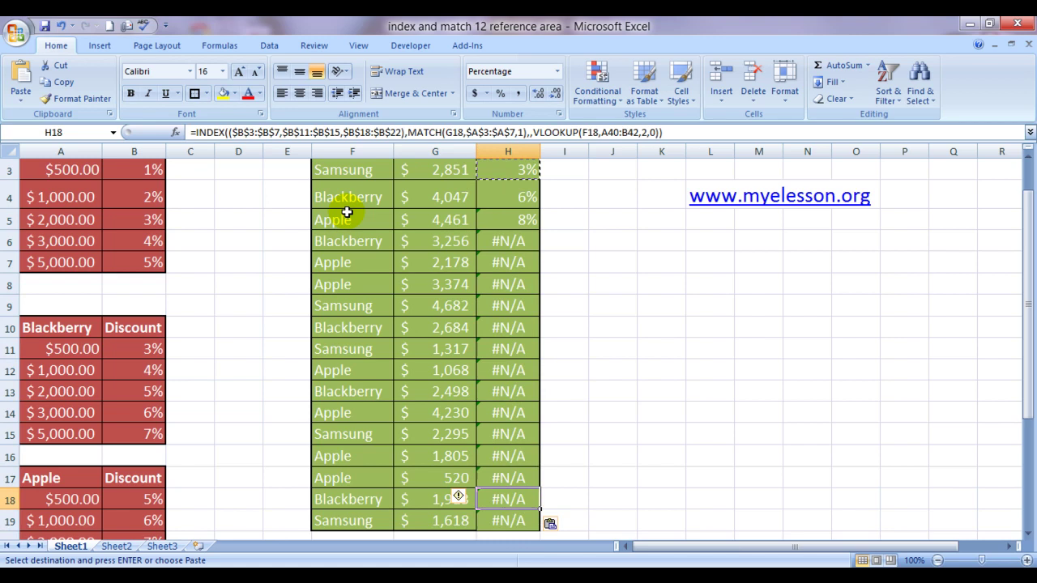
key("Up")
key("Up")
key("Up")
key("Up")
key("Up")
key("Up")
key("Up")
key("Up")
key("Up")
key("Up")
key("Up")
key("Up")
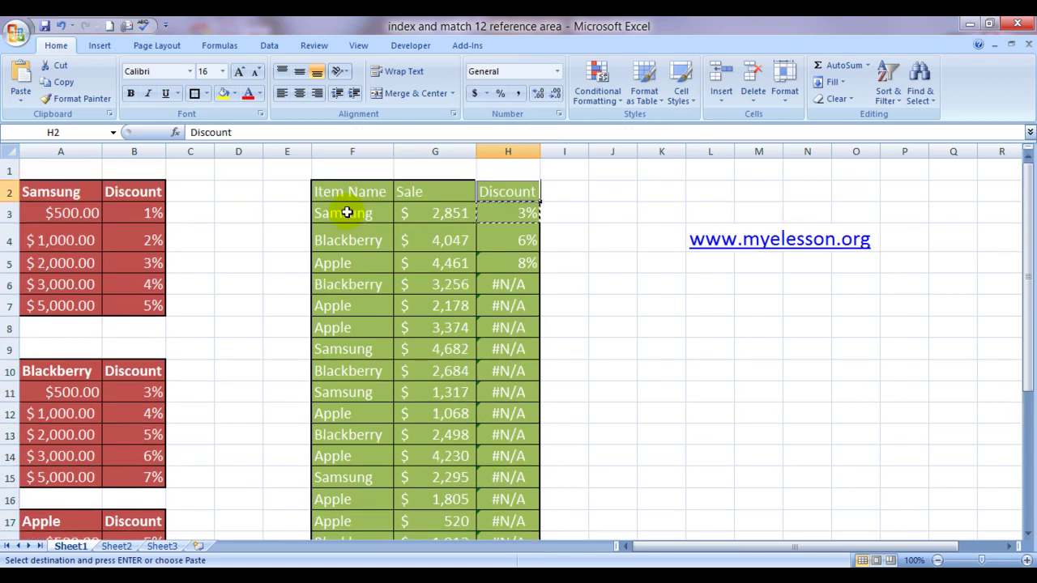
key("Escape")
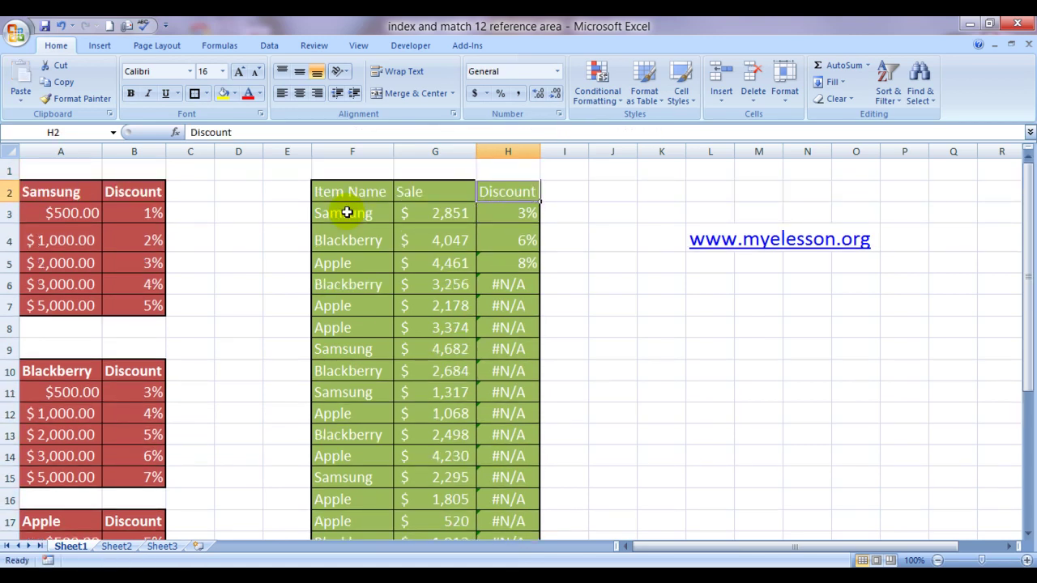
- Make the brand table reference absolute ($A$25:$B$27) in H3's formula
key("Down")
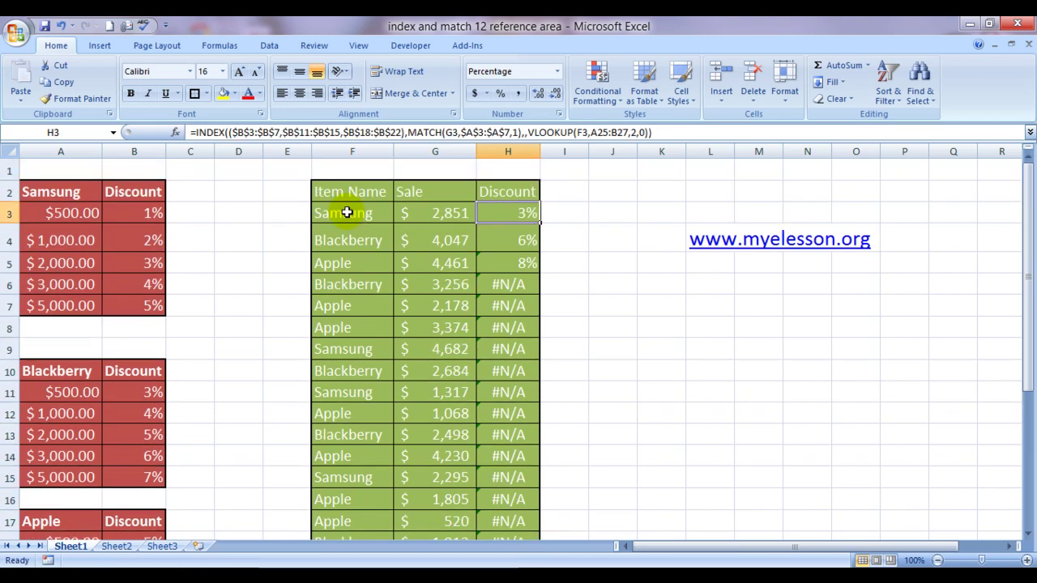
left_click(591, 132)
key("shift+Right")
key("shift+Right")
key("shift+Right")
key("shift+Right")
key("shift+Right")
key("shift+Right")
key("shift+Right")
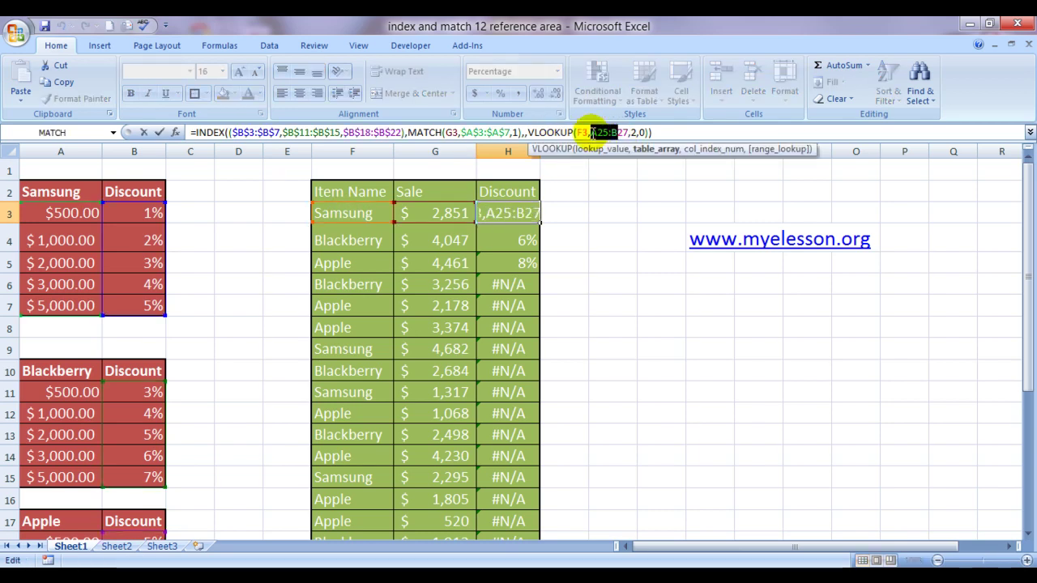
key("F4")
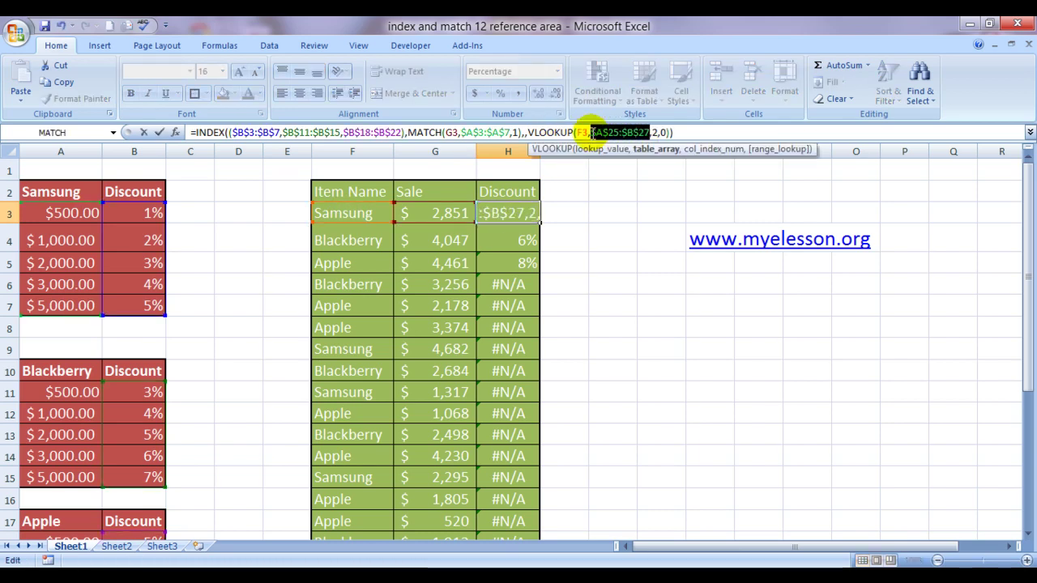
key("Return")
key("Up")
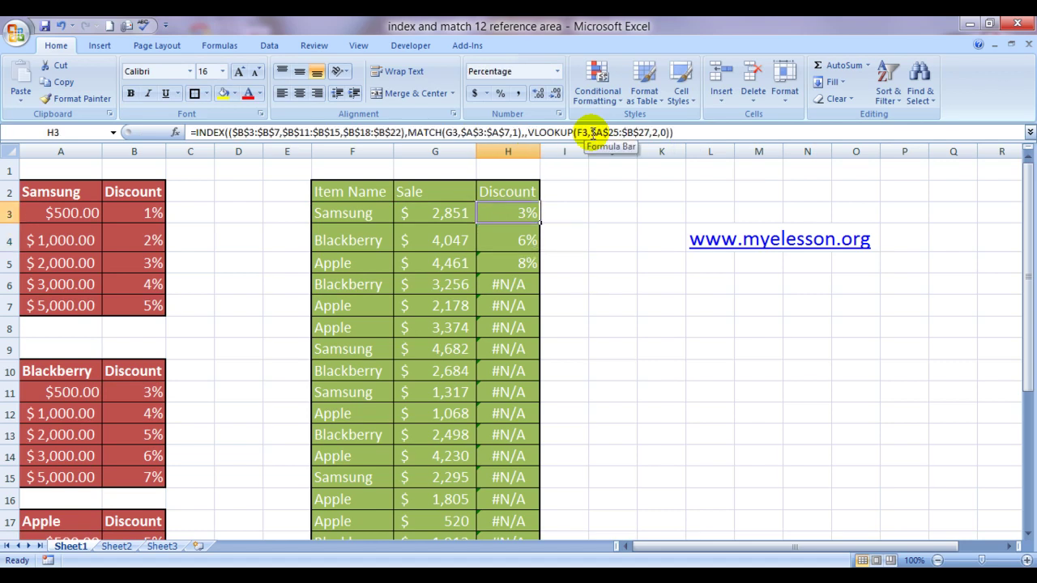
- Copy the corrected H3 formula down to H3:H19
key("ctrl+c")
key("ctrl+shift+Down")
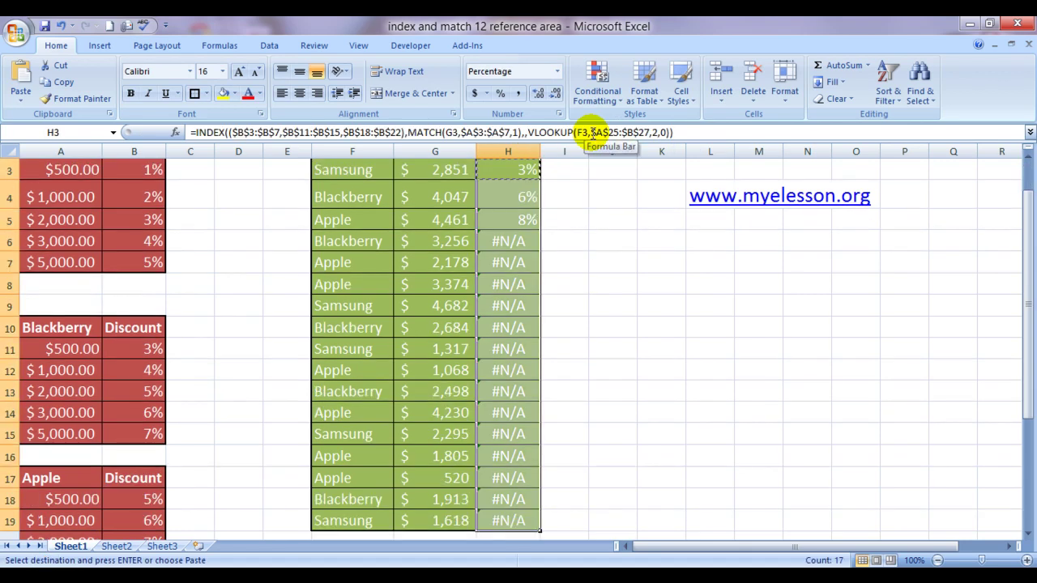
key("ctrl+v")
key("Right")
key("Right")
key("Up")
key("Up")
key("Escape")
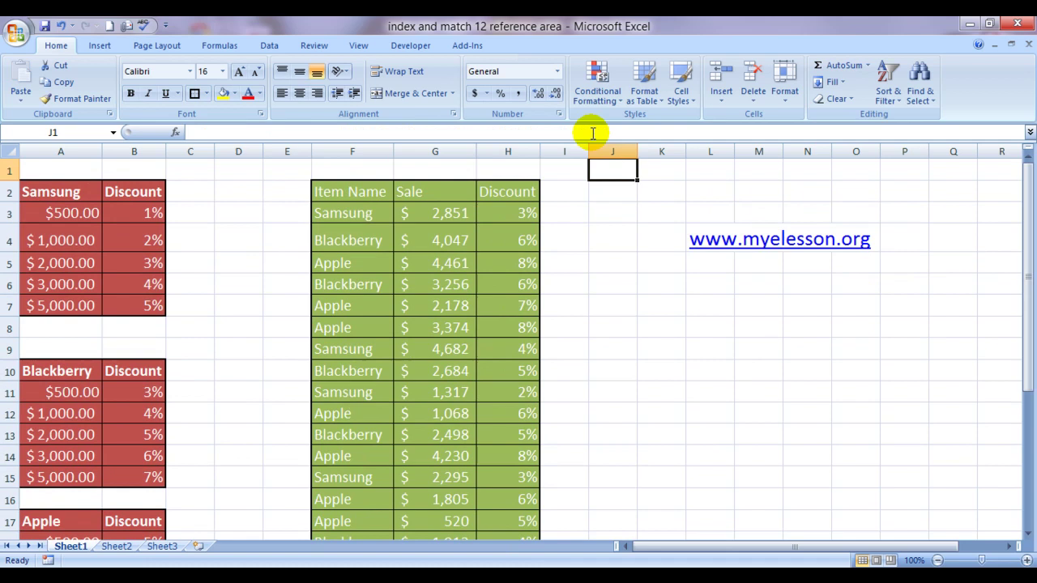
key("Left")
key("Left")
key("Down")
key("Down")
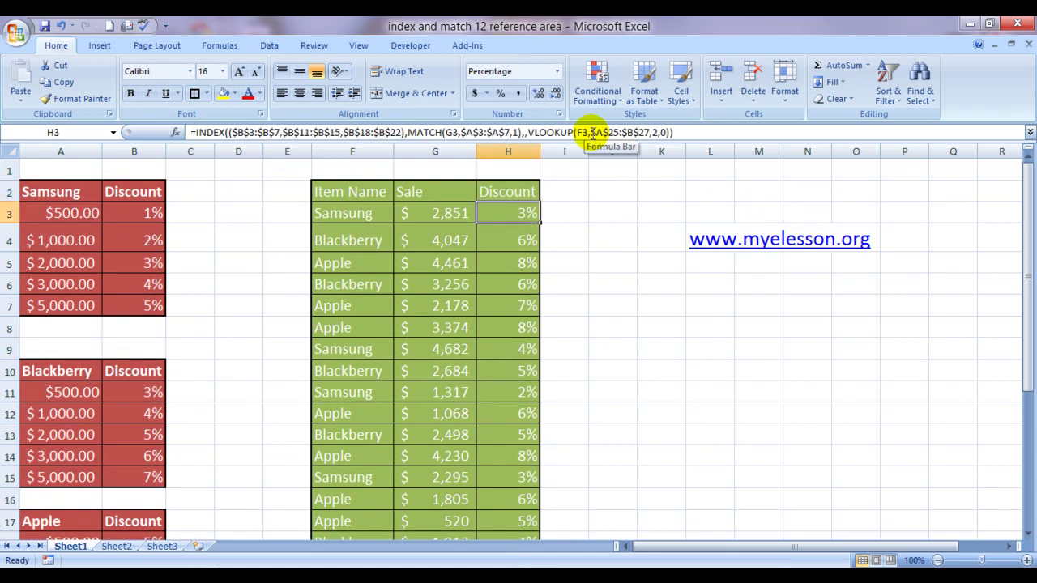
- Make the discount results in H3:H19 bold
key("ctrl+shift+Down")
key("Right")
key("Right")
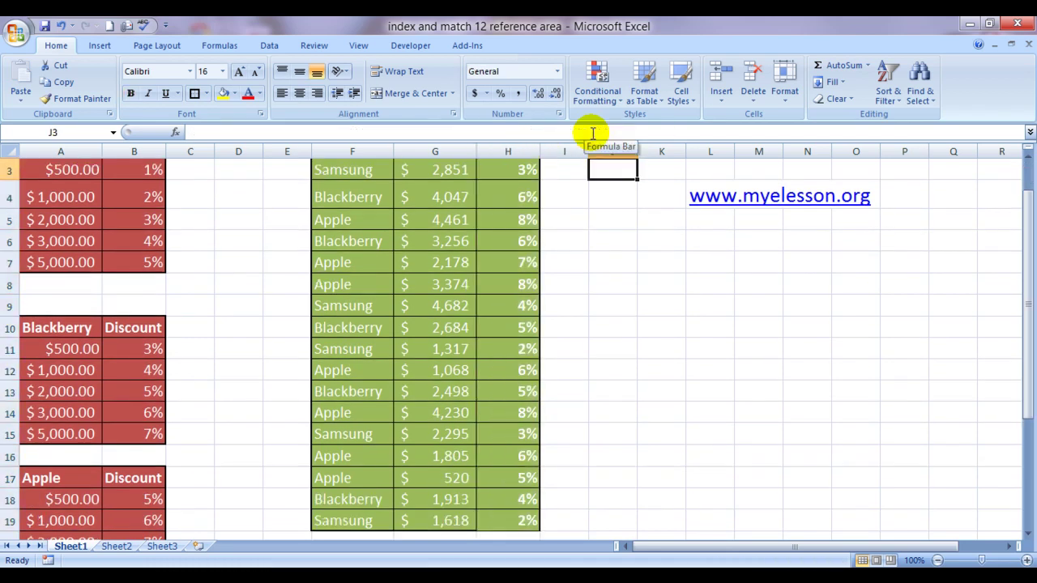
key("Up")
key("Up")
key("Left")
key("Left")
key("Left")
key("Left")
key("Down")
key("Down")
key("Right")
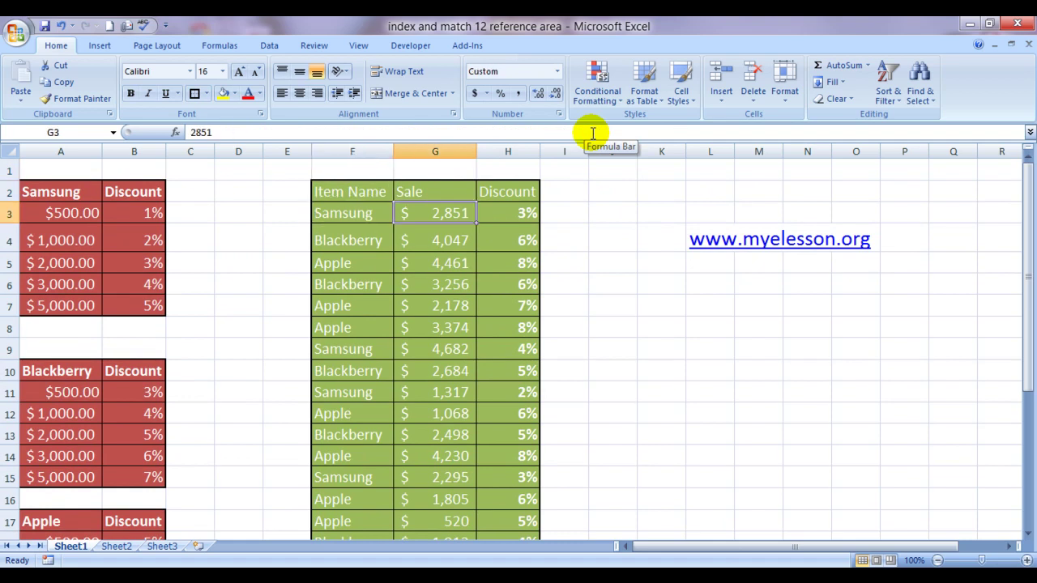
- Verify the Samsung 3% result and the Blackberry 4,047 sale's 6% discount against their tiers
left_click(523, 209)
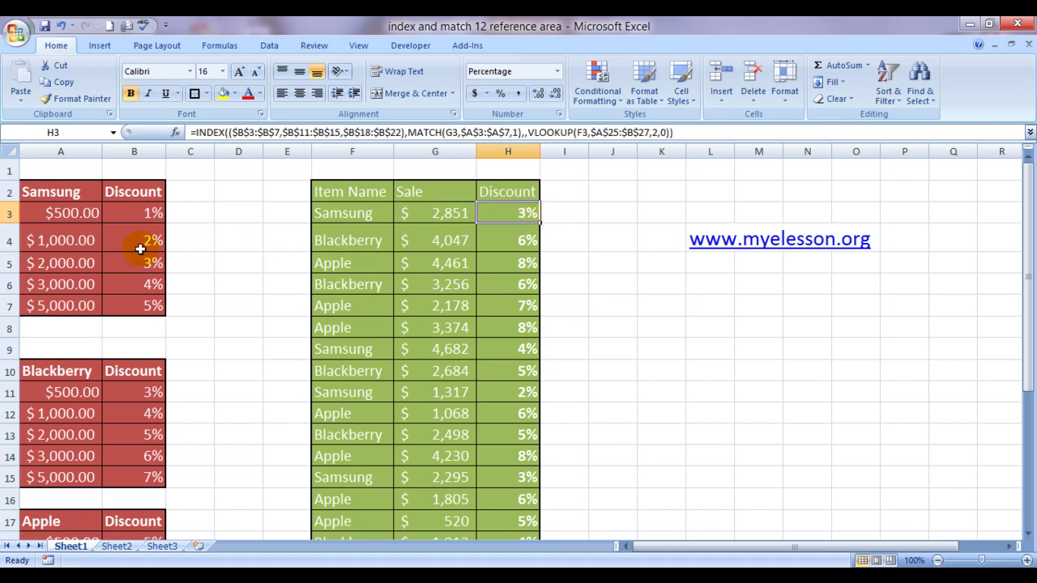
left_click(77, 264)
left_click(140, 263)
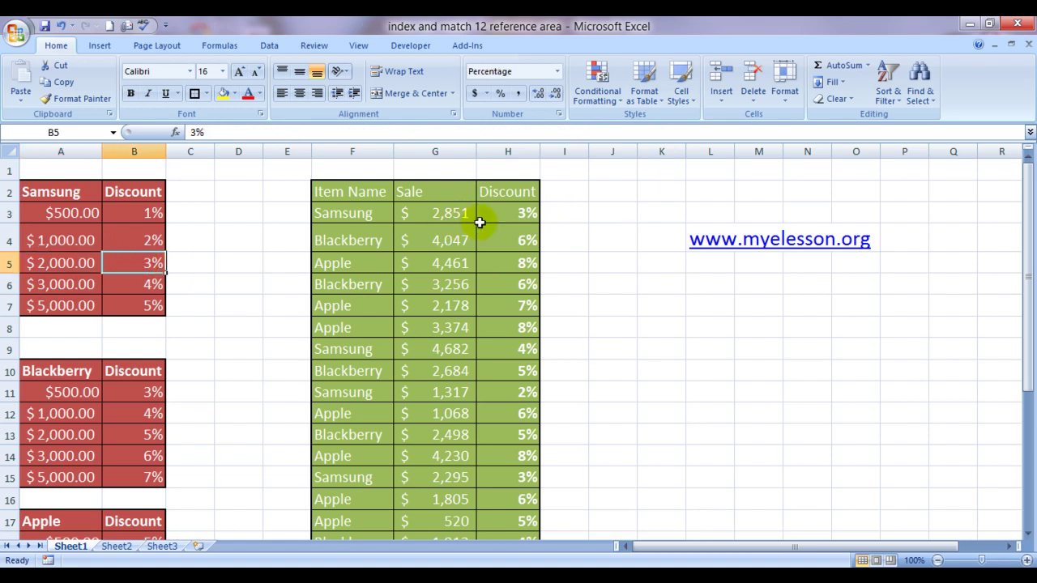
left_click(431, 241)
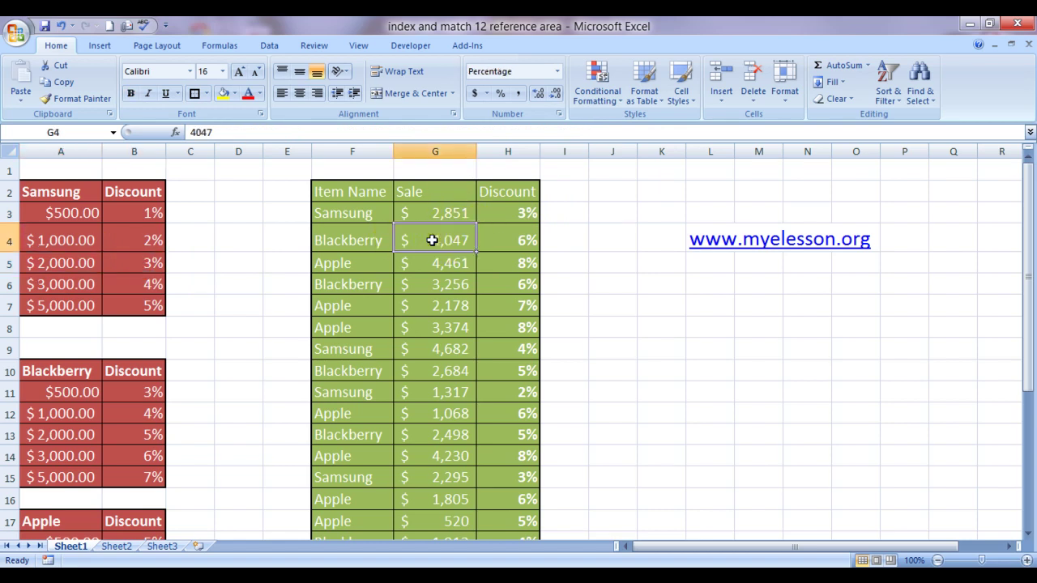
left_click(62, 456)
left_click(138, 455)
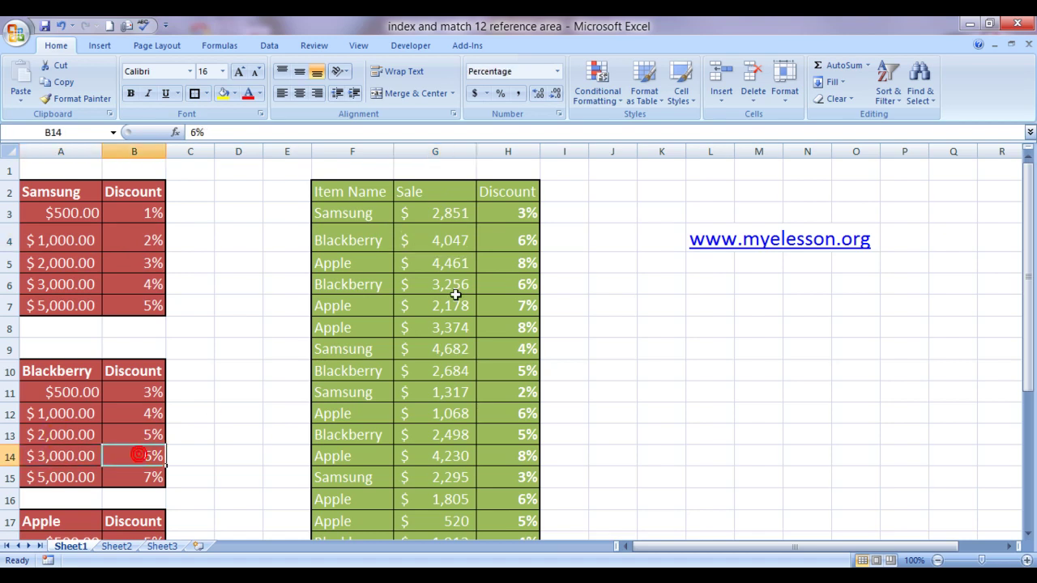
left_click(520, 236)
- Check the Apple sale of 4,461 against Apple's tiers, then switch to Sheet2
left_click(456, 268)
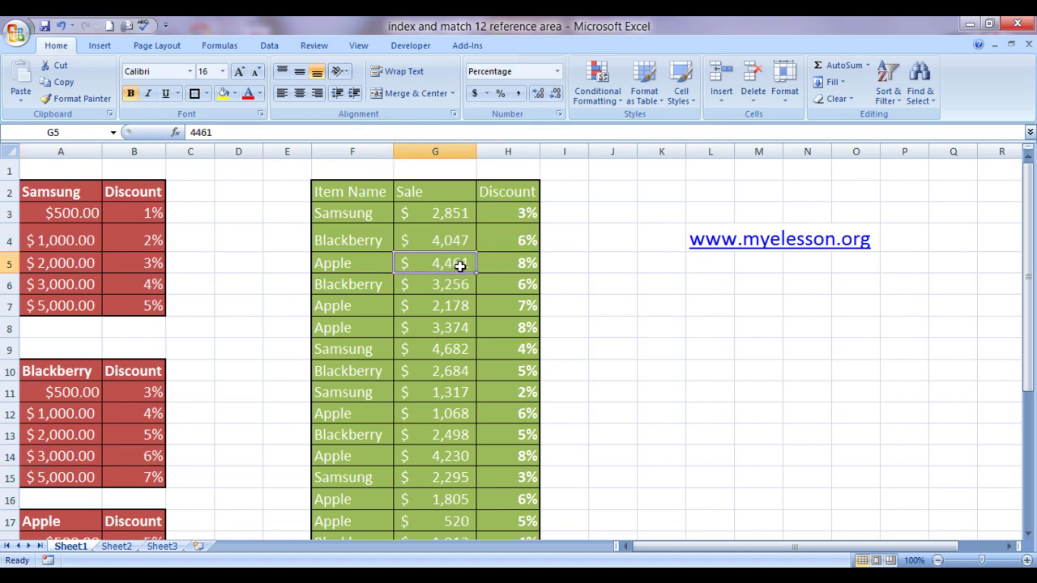
key("Down")
key("Down")
key("Down")
key("Down")
key("Down")
key("Down")
key("Down")
key("Down")
key("Down")
key("Down")
key("Down")
key("Down")
key("Down")
key("Down")
key("Down")
key("Down")
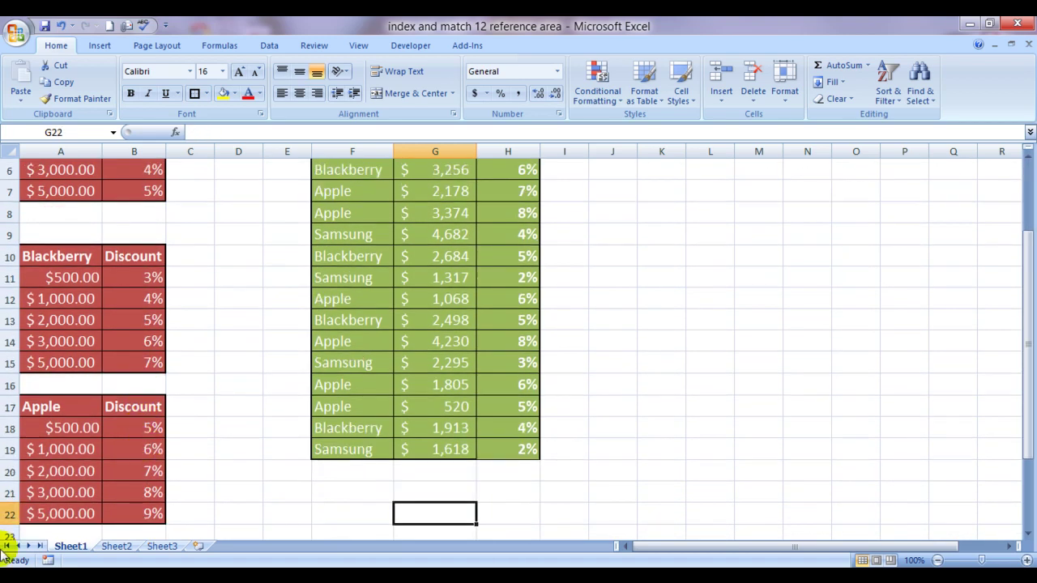
left_click(139, 493)
key("Up")
key("Up")
key("Up")
key("Up")
key("Up")
key("Up")
key("Up")
key("Up")
key("Up")
key("Up")
key("Up")
key("Up")
key("Up")
key("Up")
key("Up")
key("Up")
key("Up")
key("Up")
key("Up")
key("Up")
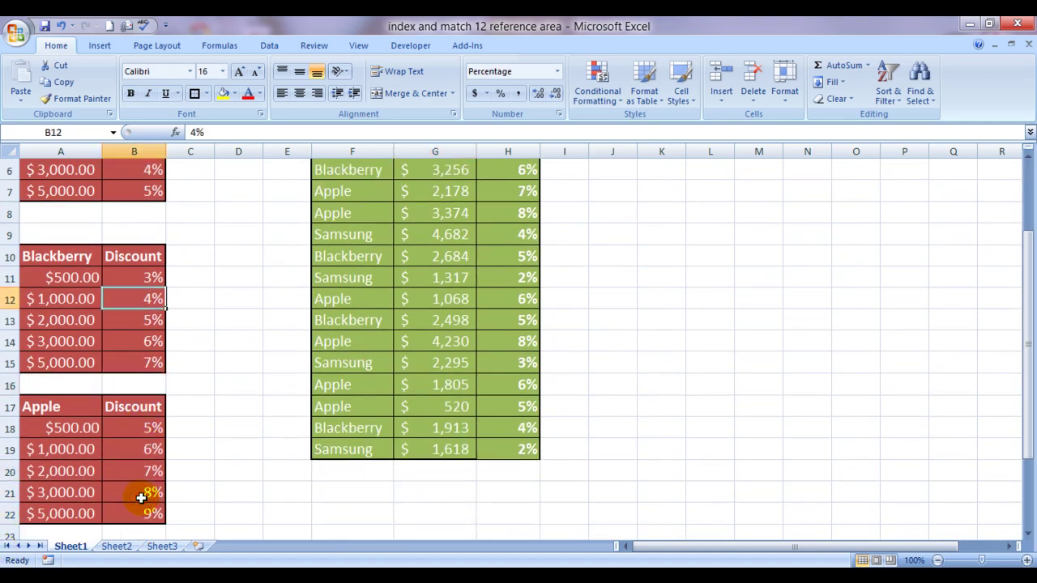
key("Right")
key("Right")
key("Right")
key("Down")
key("Down")
key("Down")
key("Down")
key("Right")
key("Right")
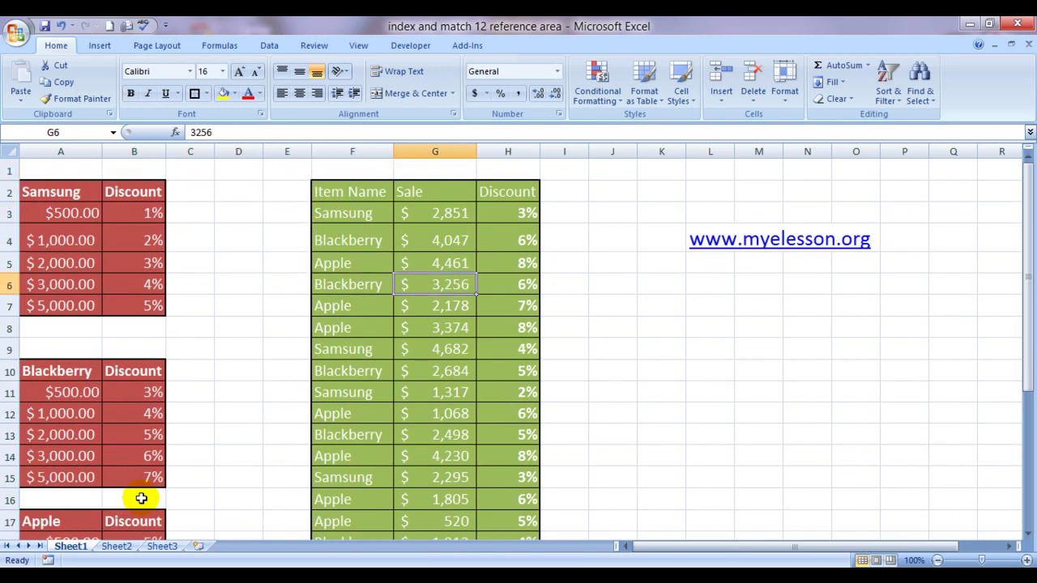
key("Right")
key("Right")
key("Left")
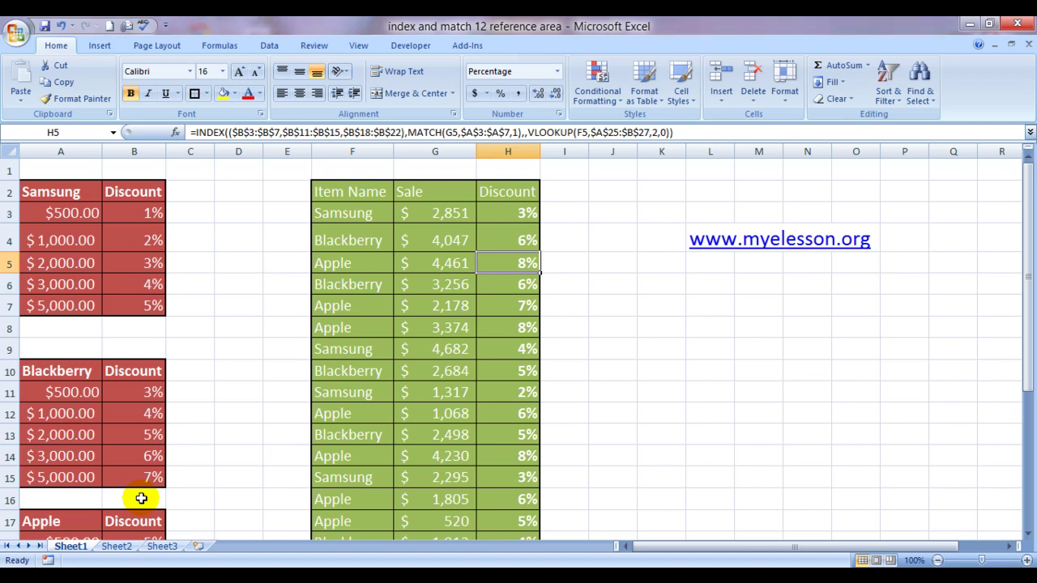
left_click(117, 547)
left_click(281, 456)
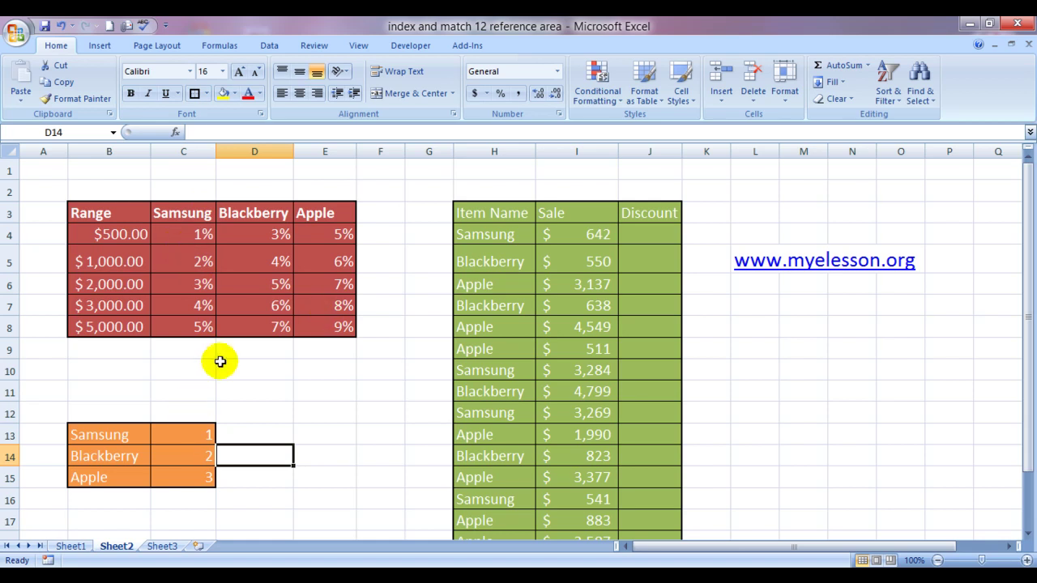
- Check Samsung's brand-number entry and item H4, then move to Discount cell J4
left_click(113, 427)
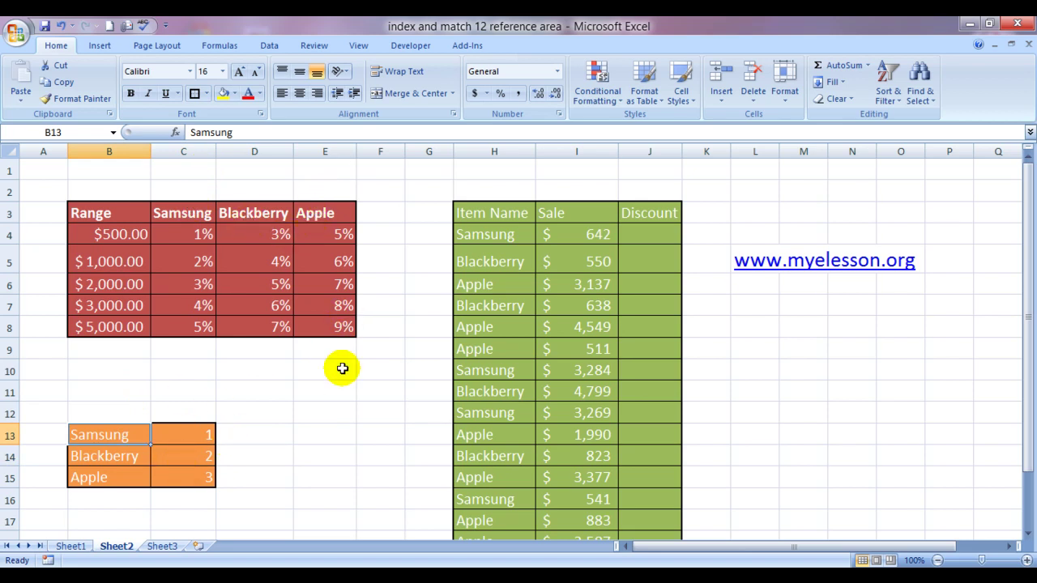
left_click(503, 231)
key("Right")
key("Right")
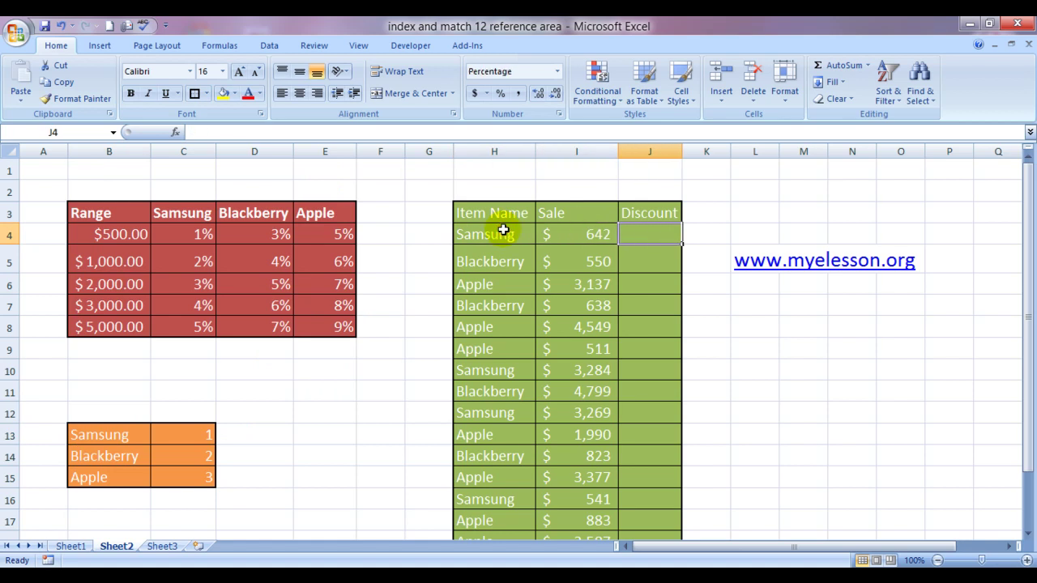
- Start J4's =INDEX formula with absolute areas $C$4:$C$8, $D$4:$D$8 and $E$4:$E$8
type("=")
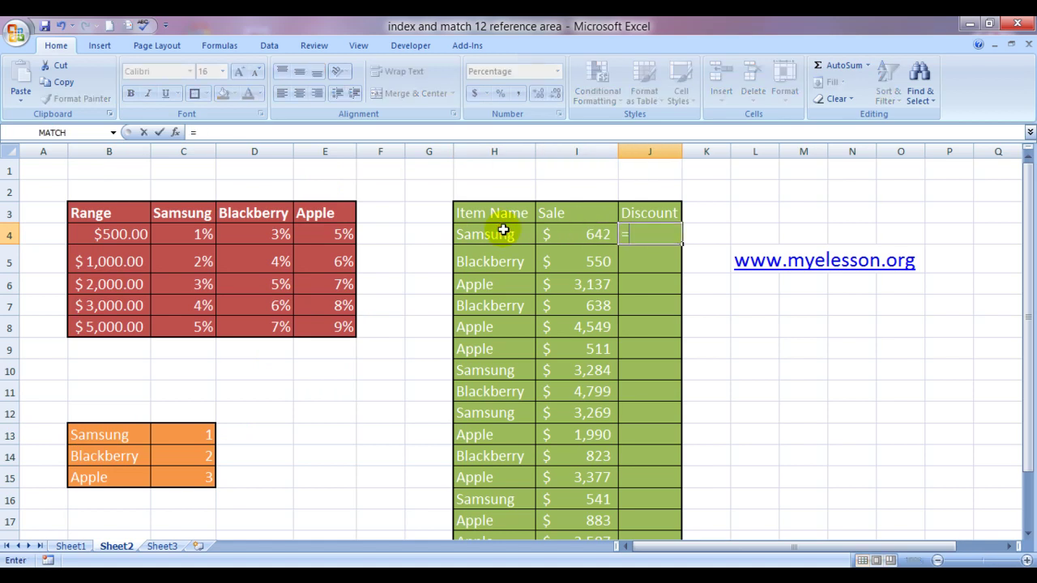
type("DEX(")
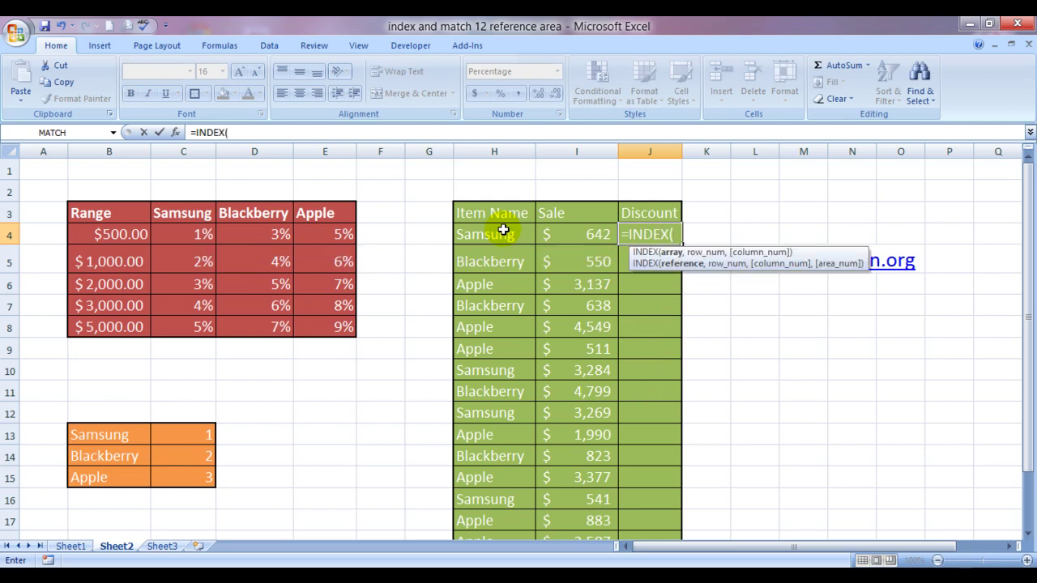
type("(")
left_click_drag(204, 231, 202, 326)
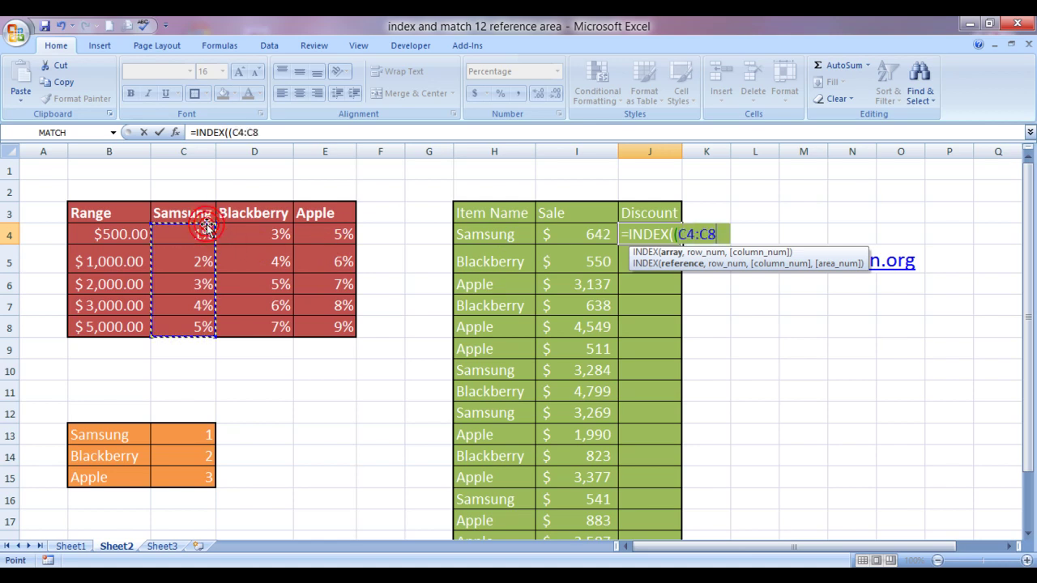
key("F4")
type(",")
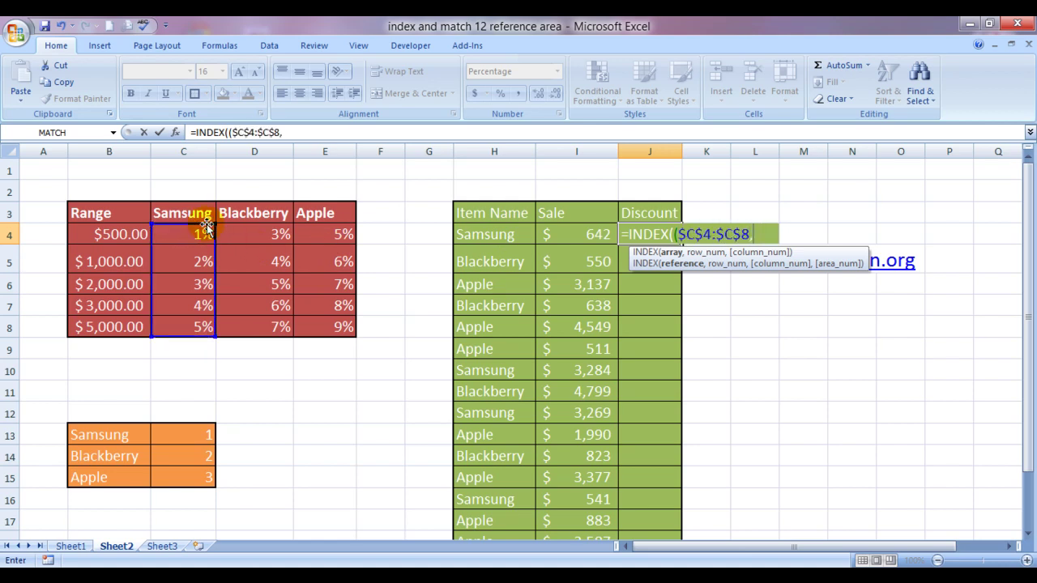
key("Left")
key("Left")
key("Left")
key("Left")
key("Left")
key("Left")
key("shift+Down")
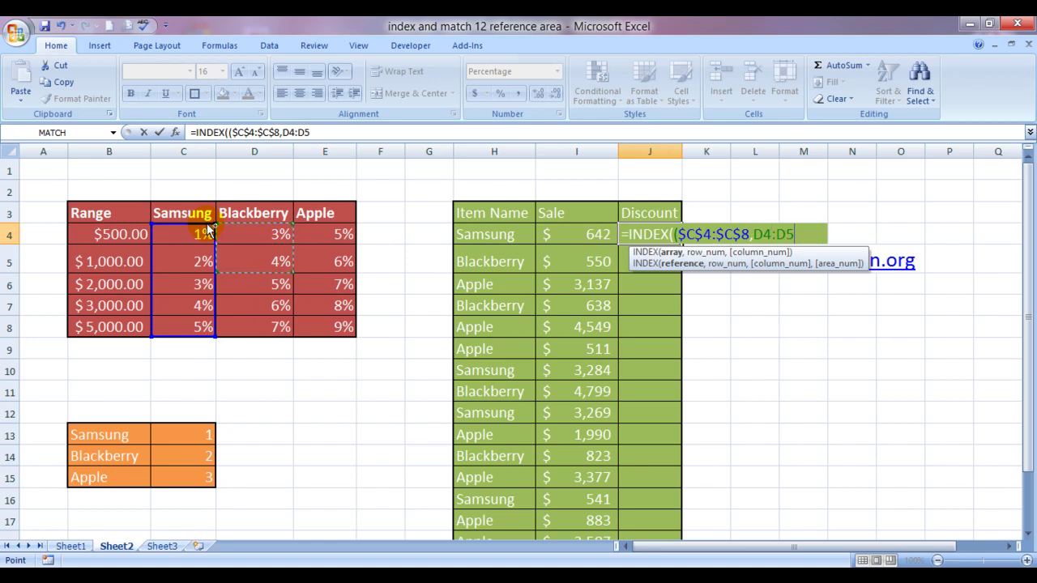
key("shift+Down")
key("shift+Down")
key("shift+Down")
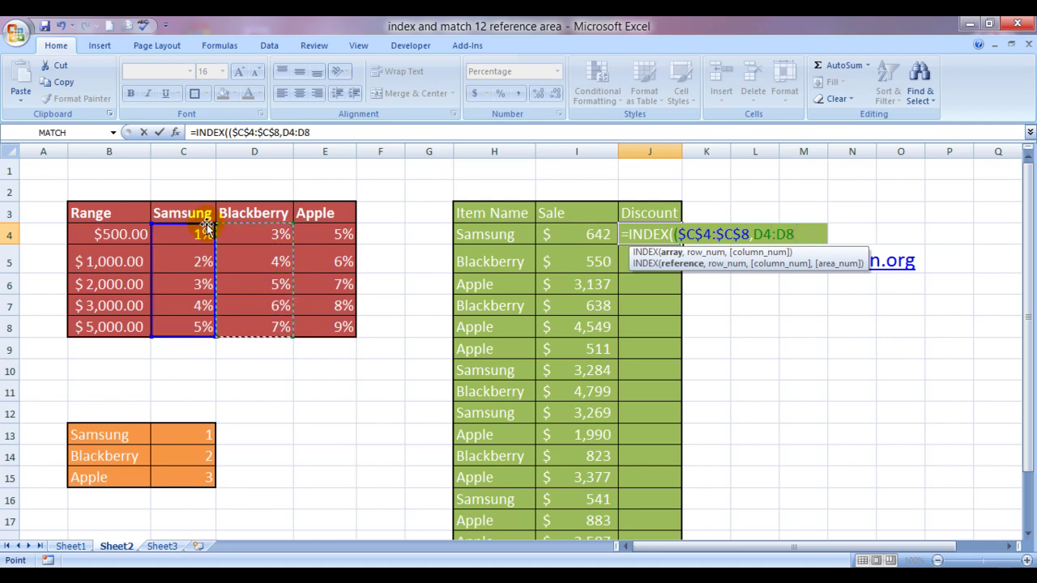
key("F4")
type(",")
key("Left")
key("Left")
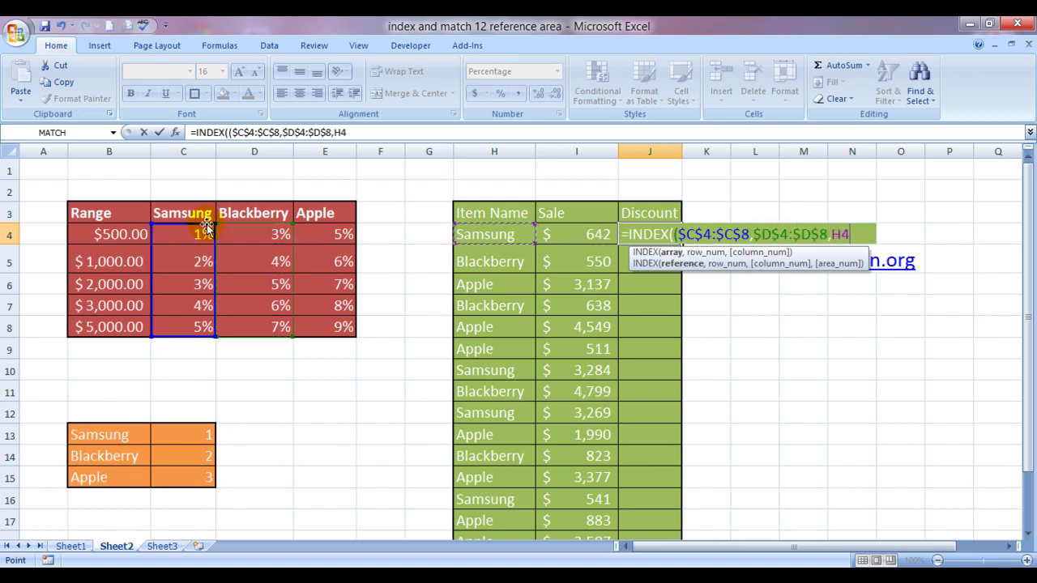
key("Left")
key("Left")
key("Left")
key("shift+Down")
key("shift+Down")
key("shift+Down")
key("shift+Down")
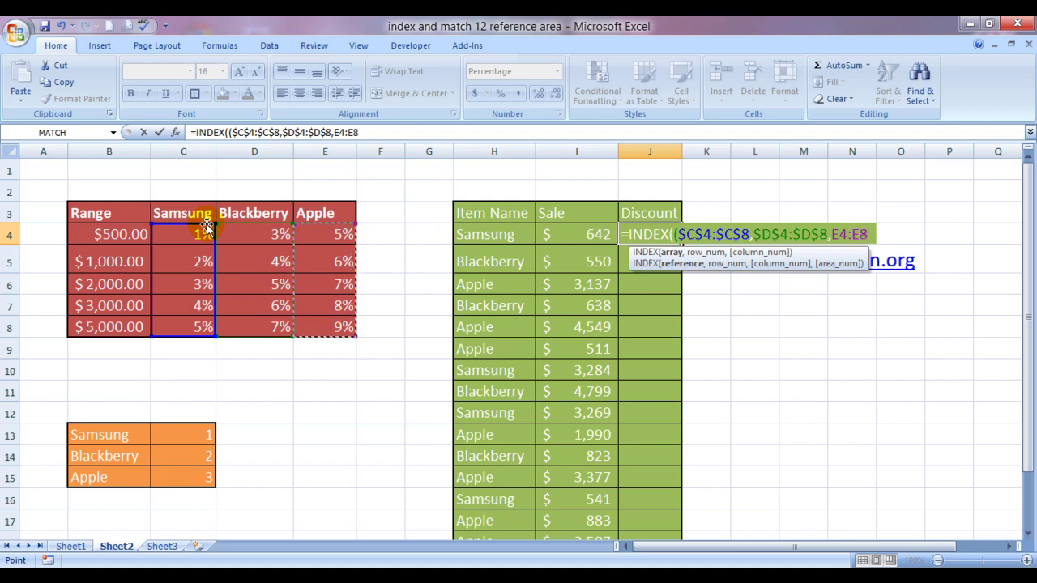
key("F4")
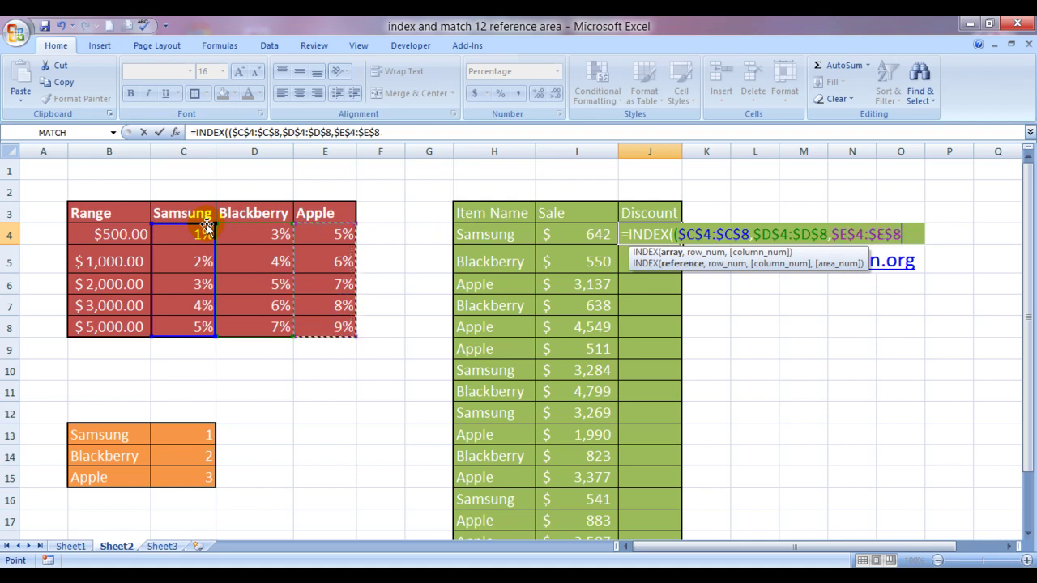
- Add MATCH(I4,$B$4:$B$8,1) as the INDEX row number
type(").M")
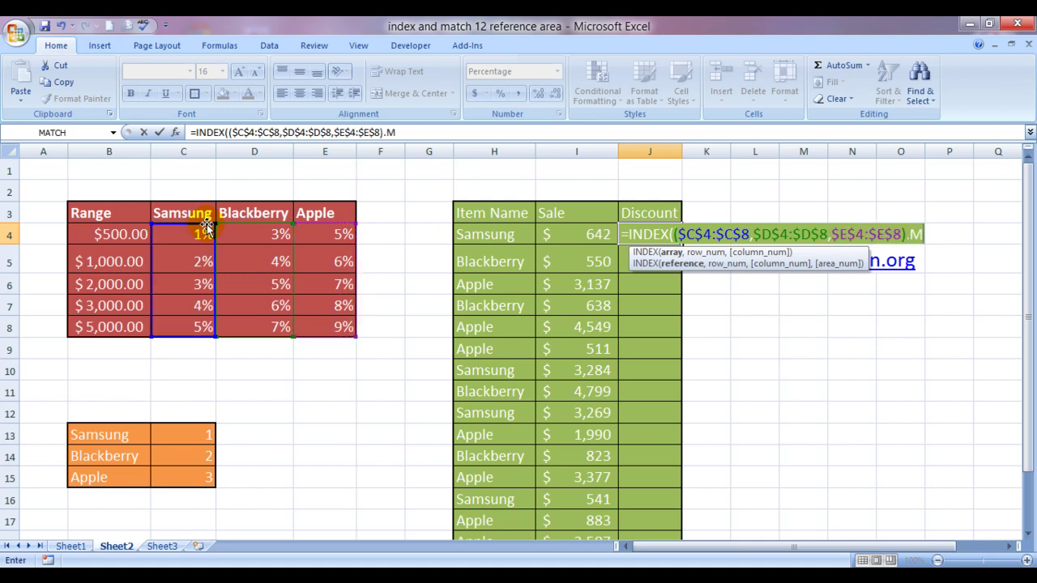
key("BackSpace")
key("BackSpace")
type(",")
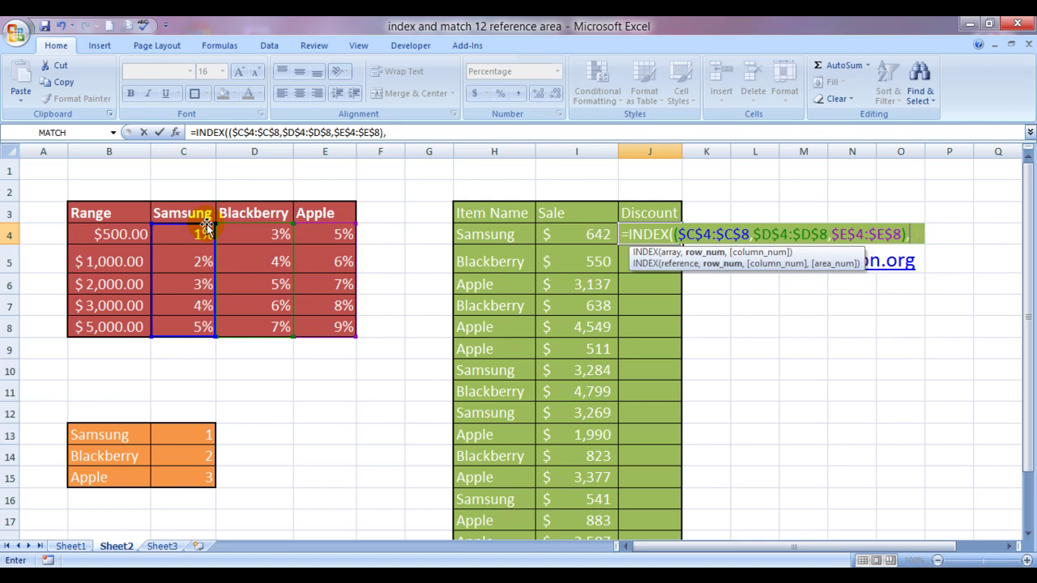
type("MA")
key("Tab")
key("Left")
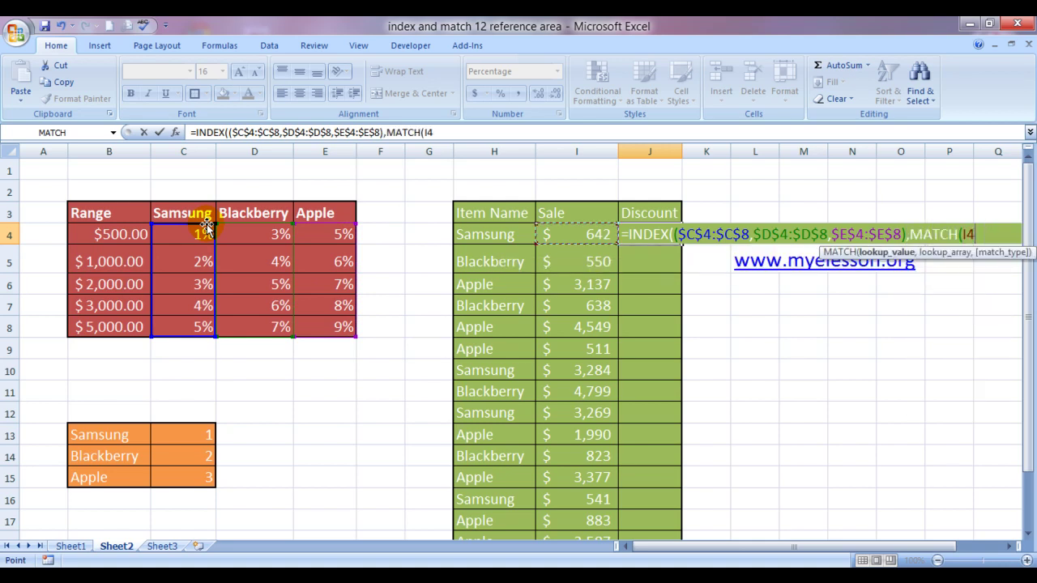
type(",")
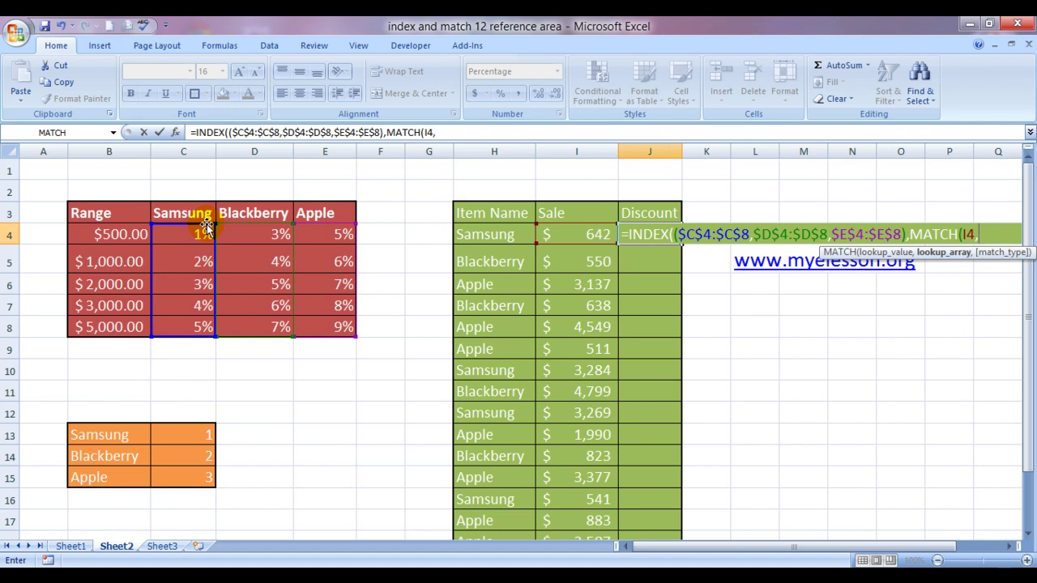
key("Left")
key("Left")
key("Left")
key("Left")
key("Left")
key("Left")
key("Left")
key("Left")
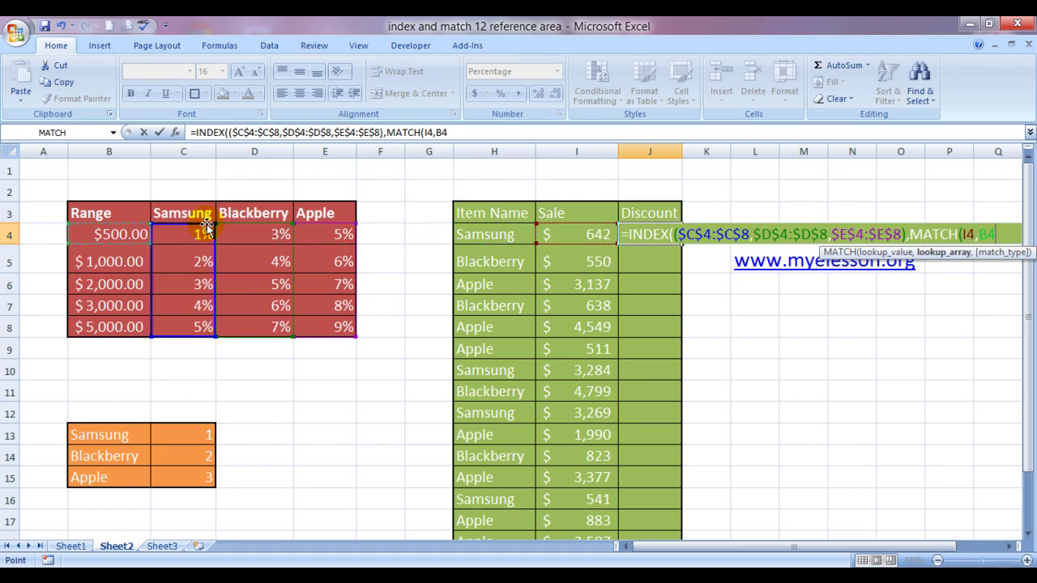
key("shift+Down")
key("shift+Down")
key("shift+Down")
key("shift+Down")
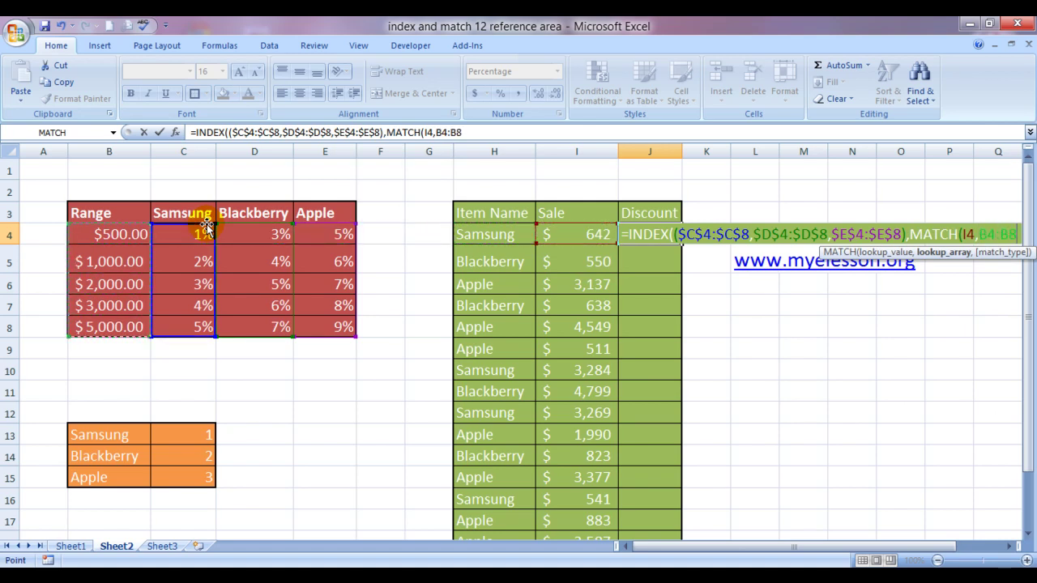
key("F4")
type(",")
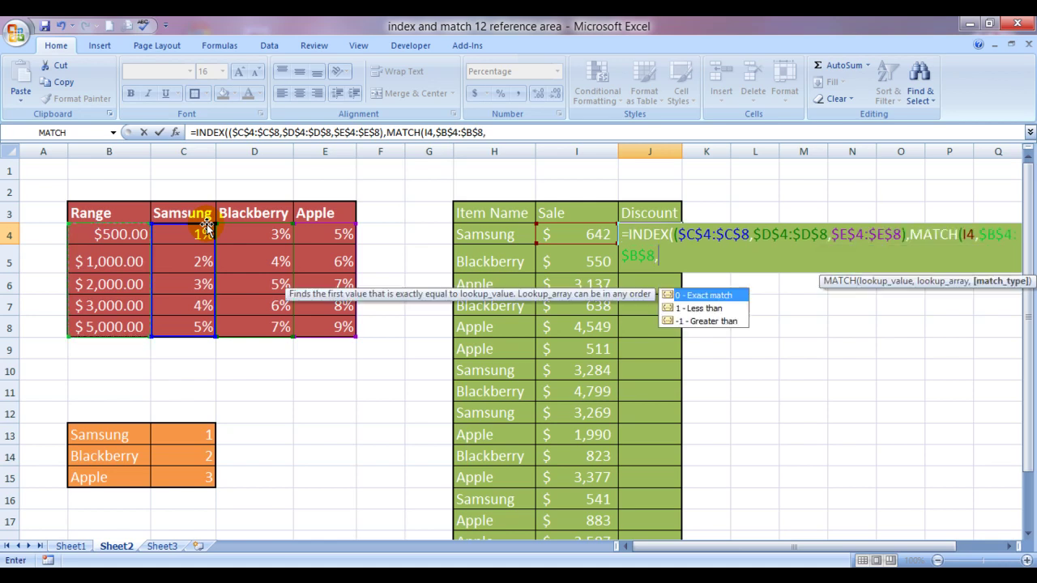
type("1)")
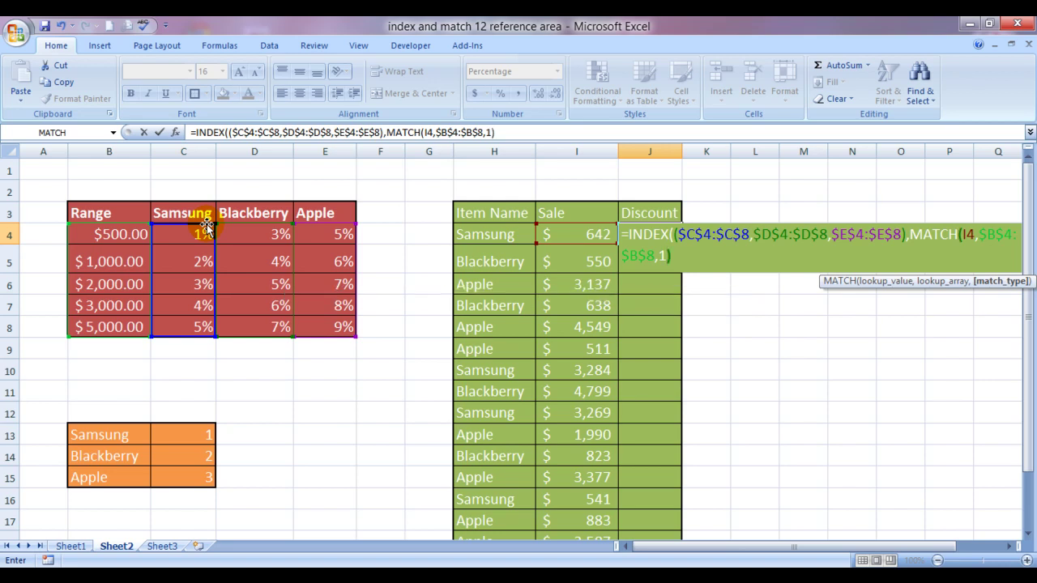
type(",")
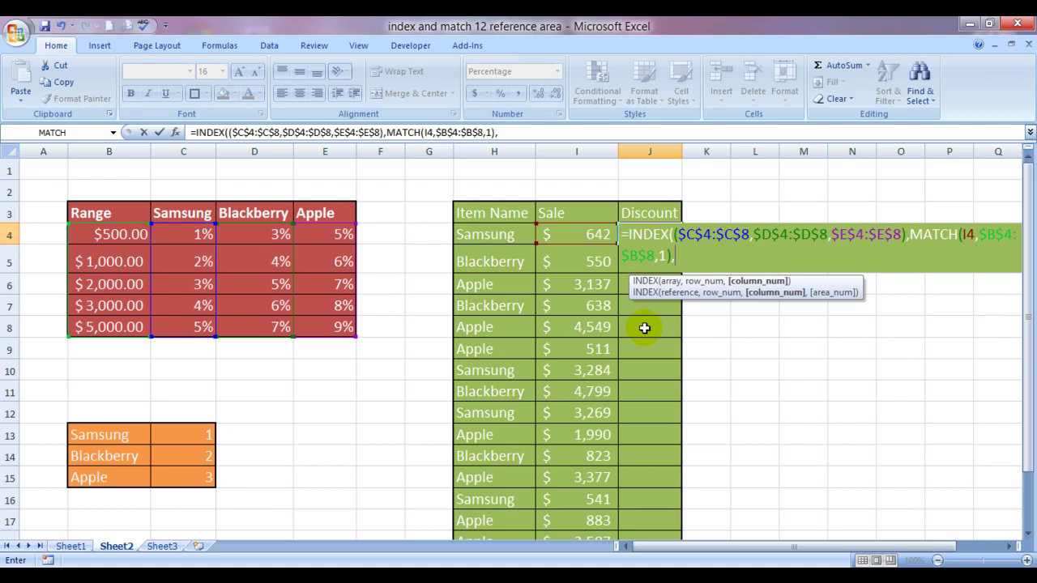
type(",")
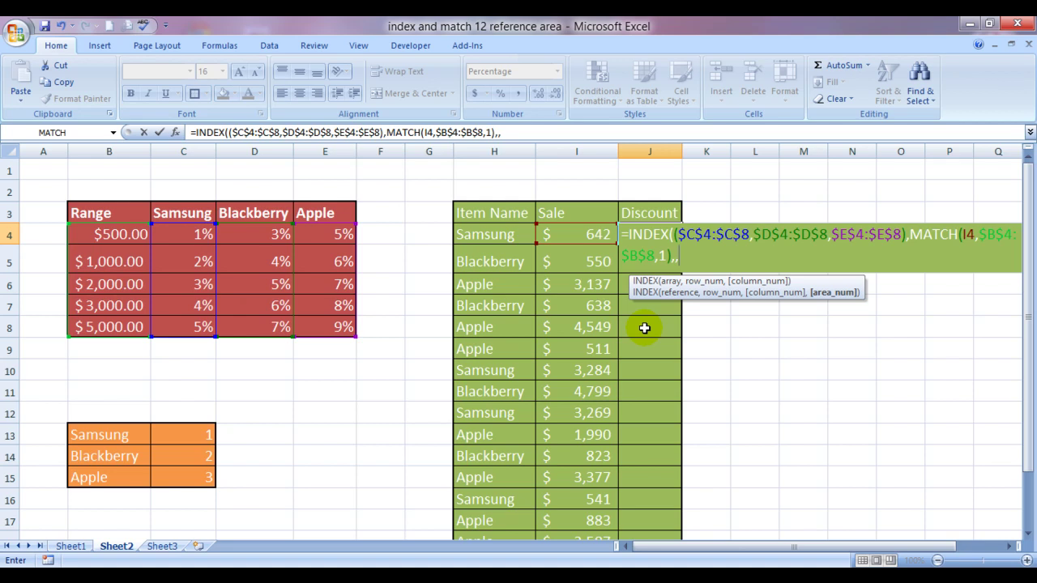
- Supply VLOOKUP(H4,$B$13:$C$15,2,0) as the area number and enter the formula, giving 1%
type("VL")
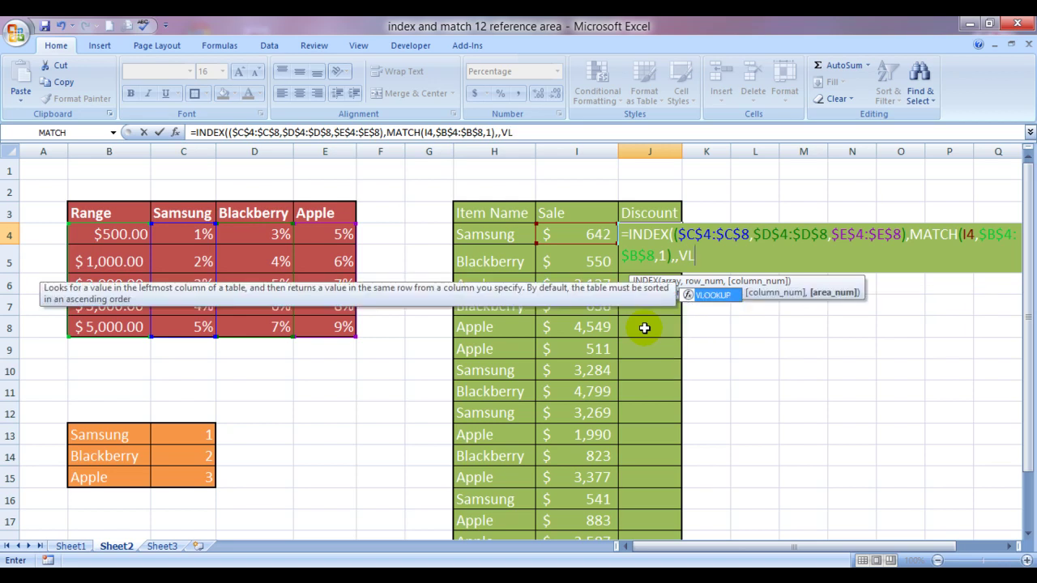
key("Tab")
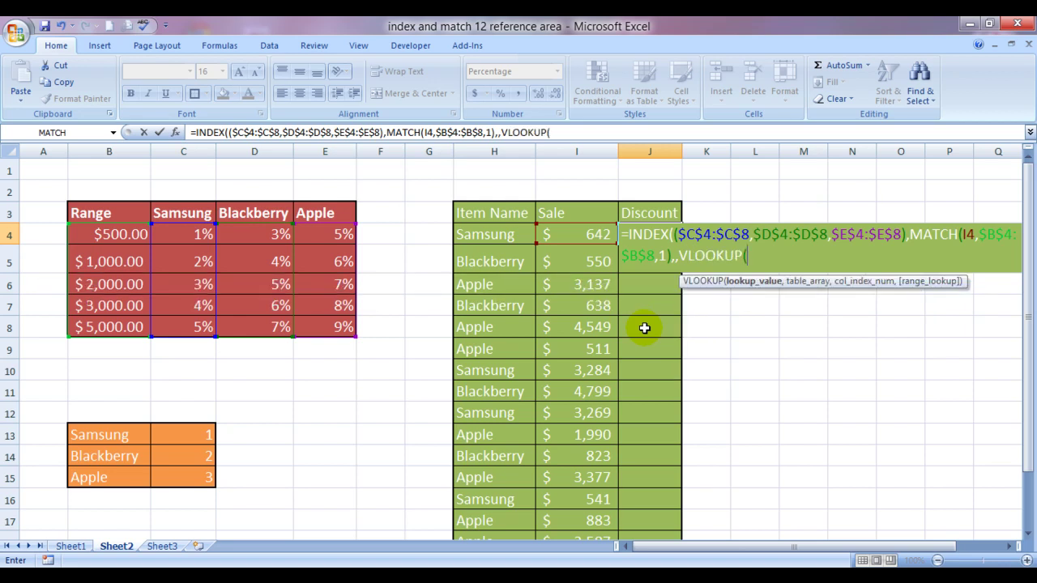
key("Left")
key("Left")
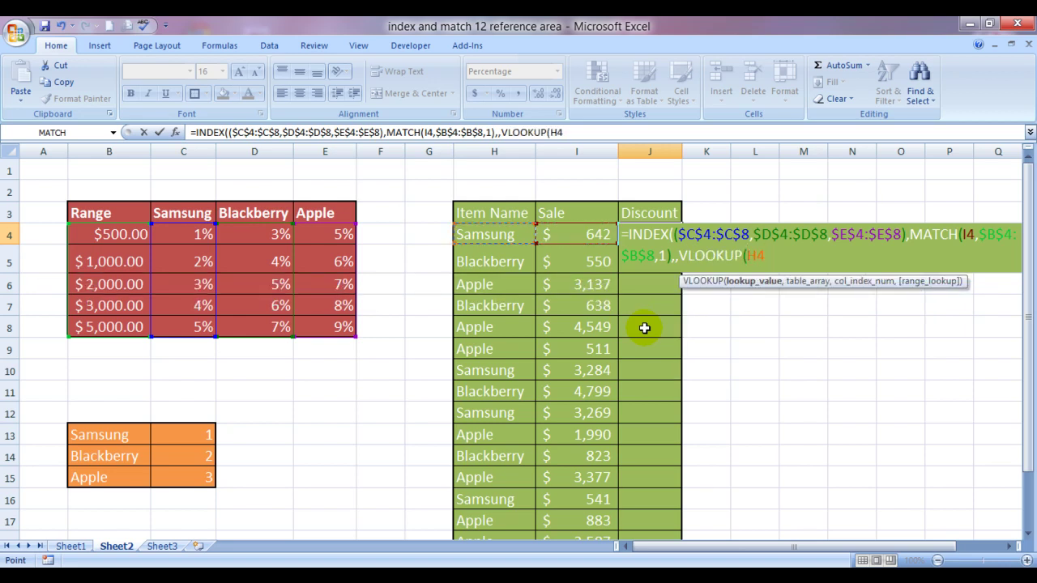
type(",")
key("Down")
key("Down")
key("Down")
key("Down")
key("Down")
key("Down")
key("Down")
key("Down")
key("Down")
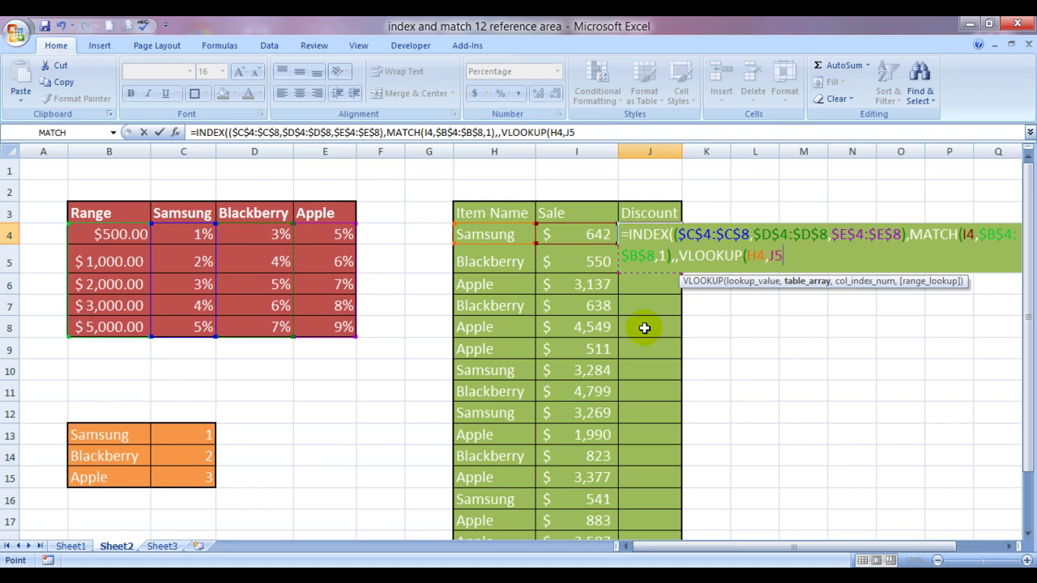
key("Left")
key("Left")
key("Left")
key("Left")
key("Left")
key("Left")
key("Left")
key("Left")
key("shift+Right")
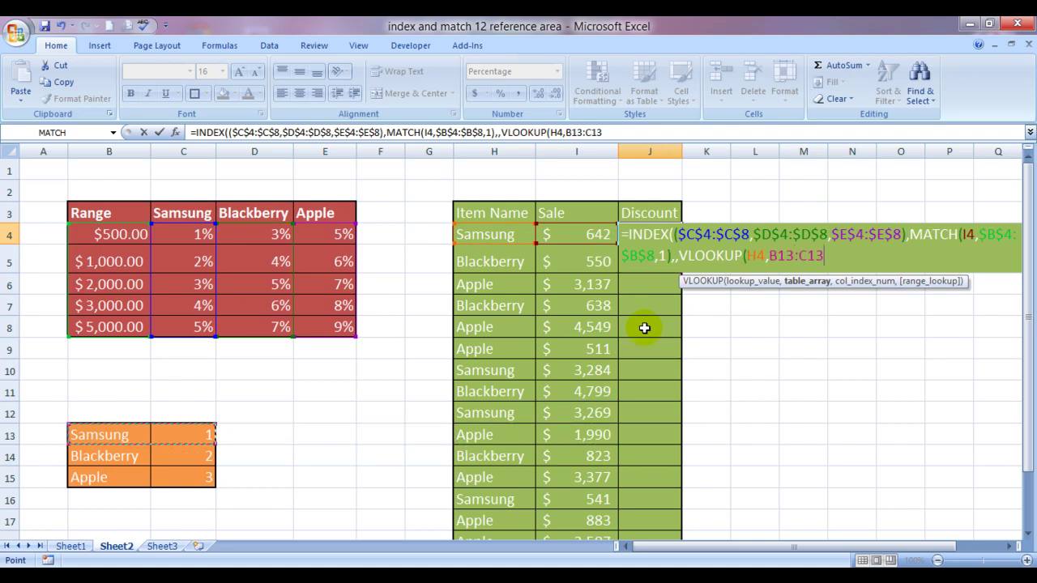
key("shift+Down")
key("shift+Down")
type(",")
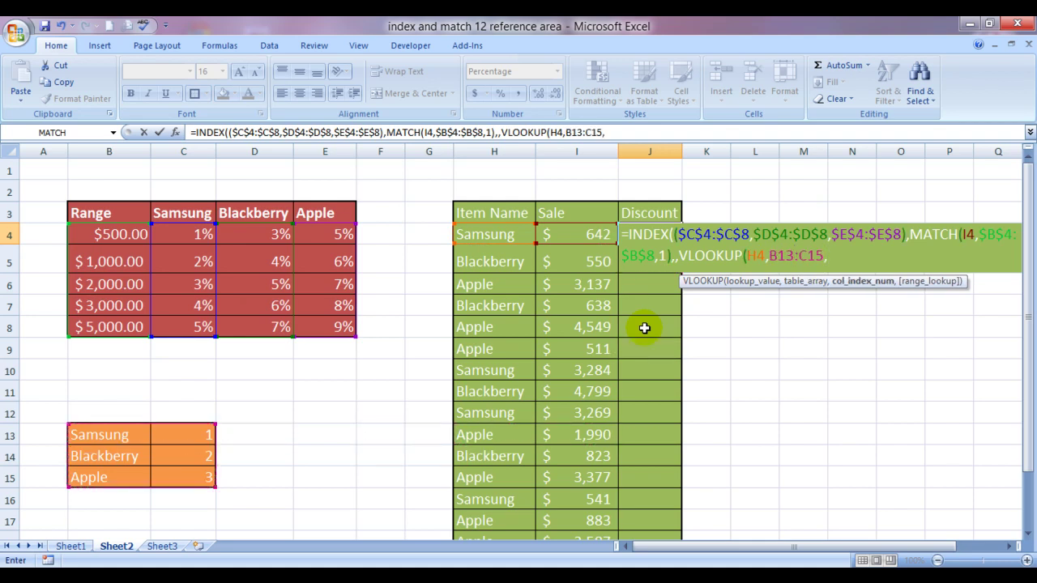
type("2,")
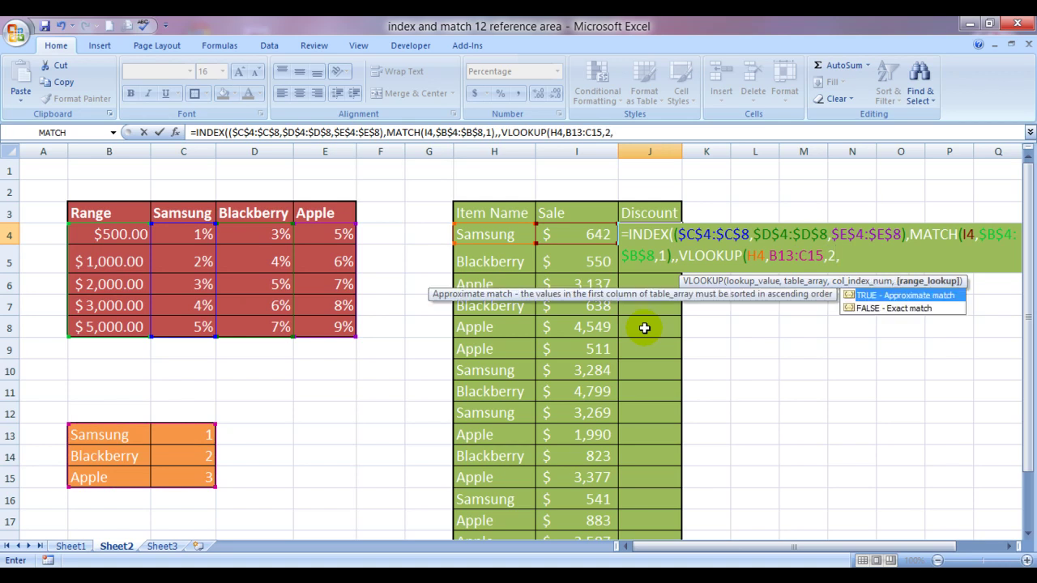
type("0")
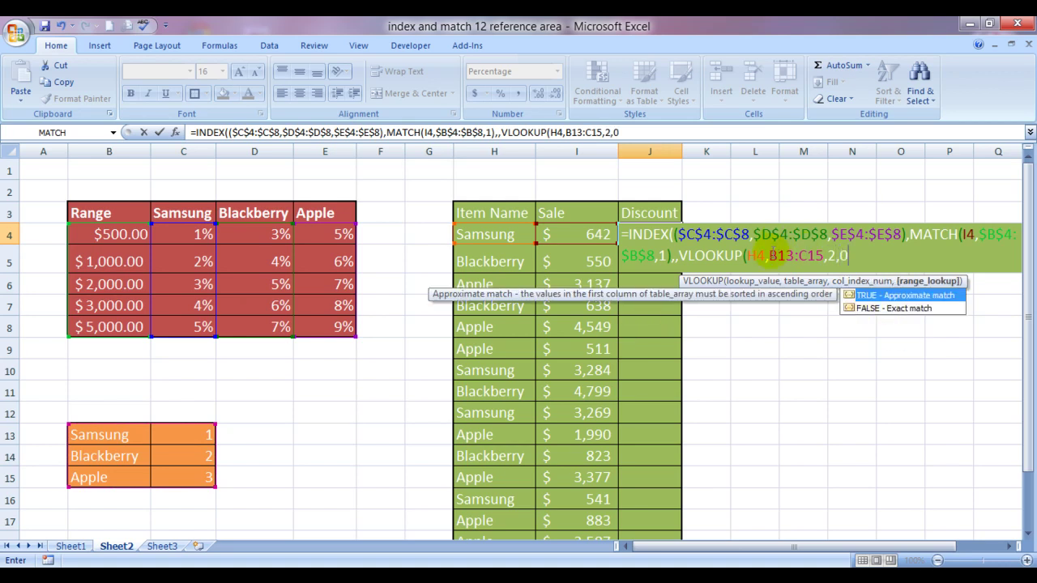
left_click_drag(768, 257, 824, 257)
key("F4")
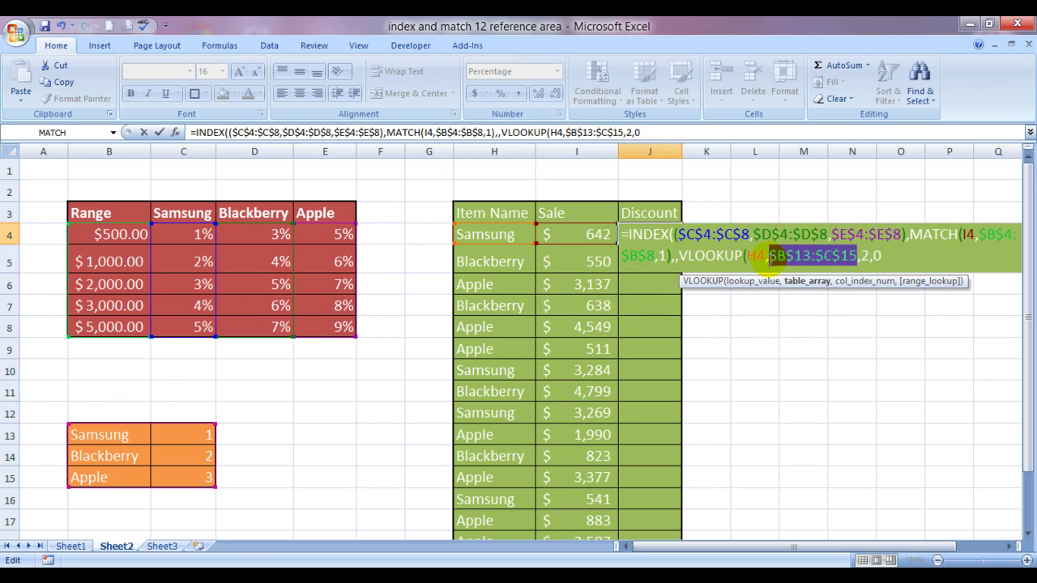
key("Right")
key("Right")
key("Right")
key("Right")
key("Right")
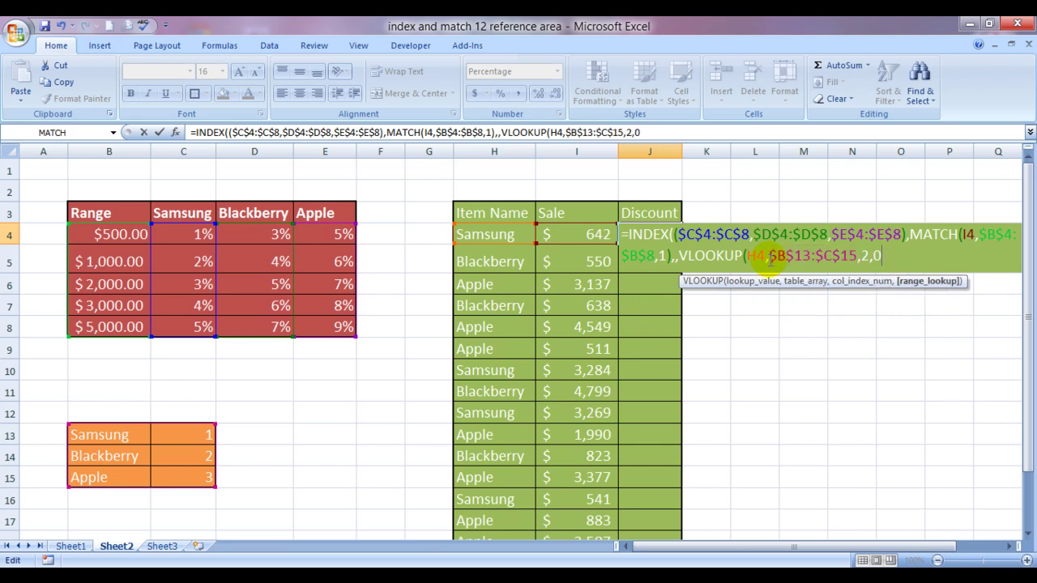
type("))")
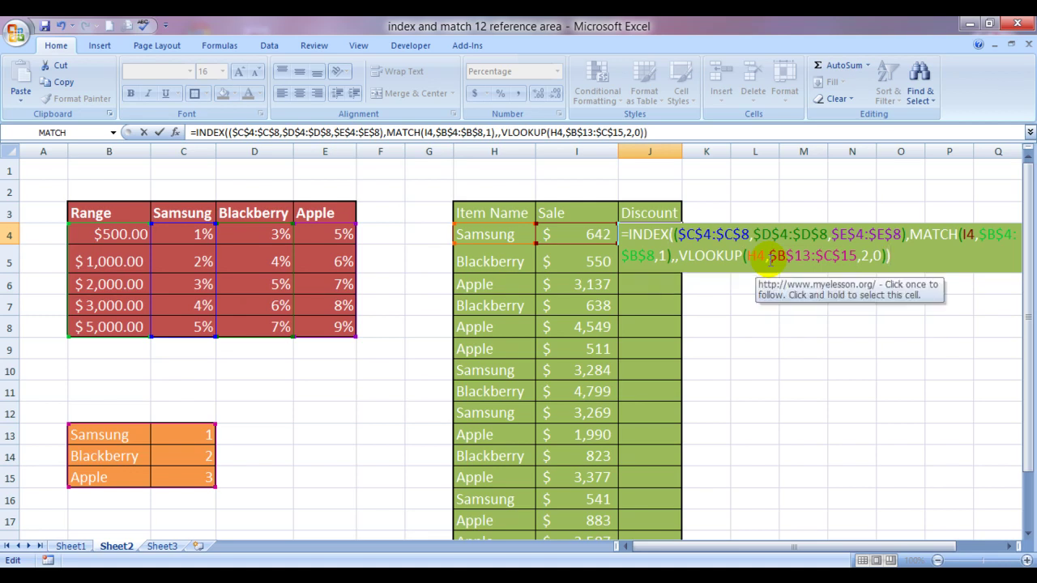
key("Return")
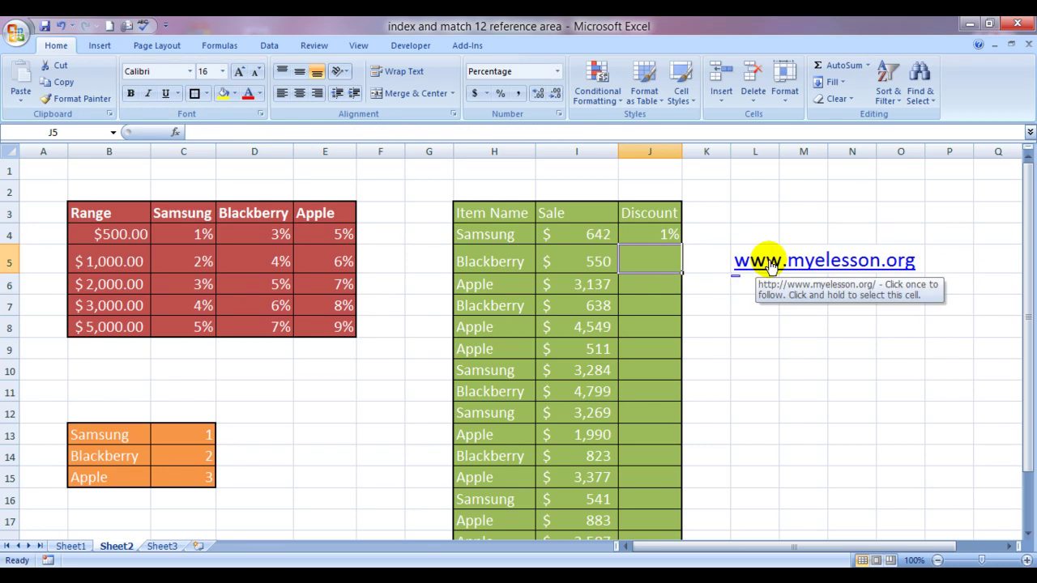
- Copy J4's formula down the Discount cells J4:J20
key("Up")
key("ctrl+c")
key("Down")
key("Up")
key("Left")
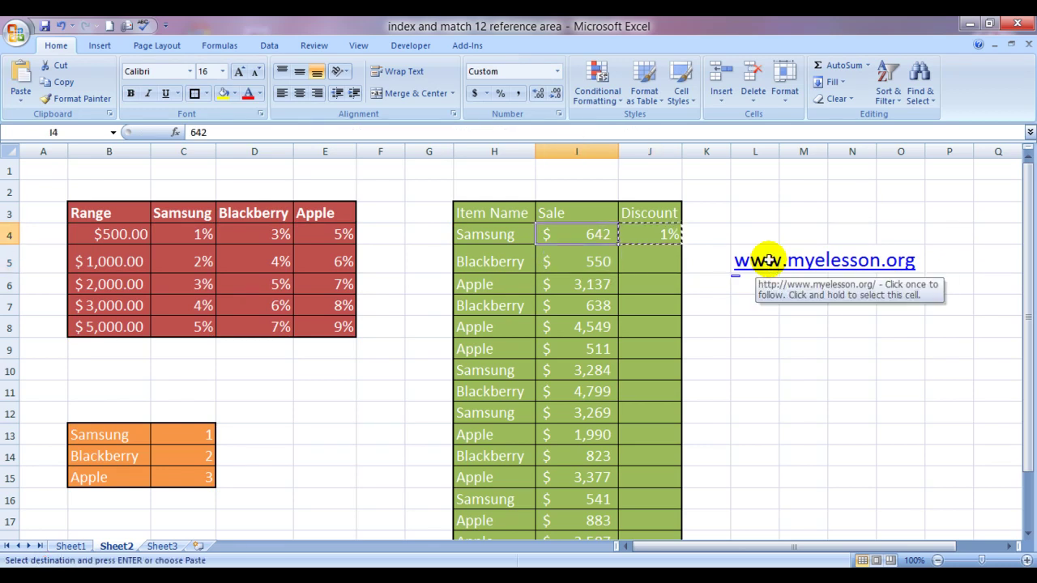
key("ctrl+shift+Down")
key("ctrl+Down")
key("Right")
key("ctrl+shift+Up")
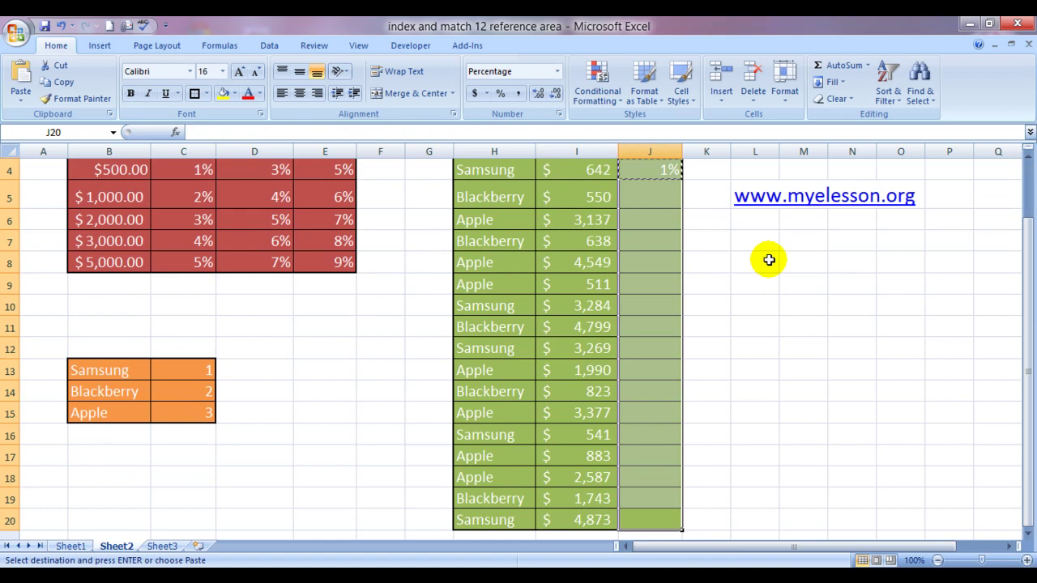
key("ctrl+v")
key("Up")
key("Up")
key("Up")
key("Up")
key("Up")
key("Up")
key("Up")
key("Up")
key("Up")
key("Up")
key("Up")
key("Up")
key("Up")
key("Up")
key("Up")
key("Up")
key("Up")
key("Up")
key("Up")
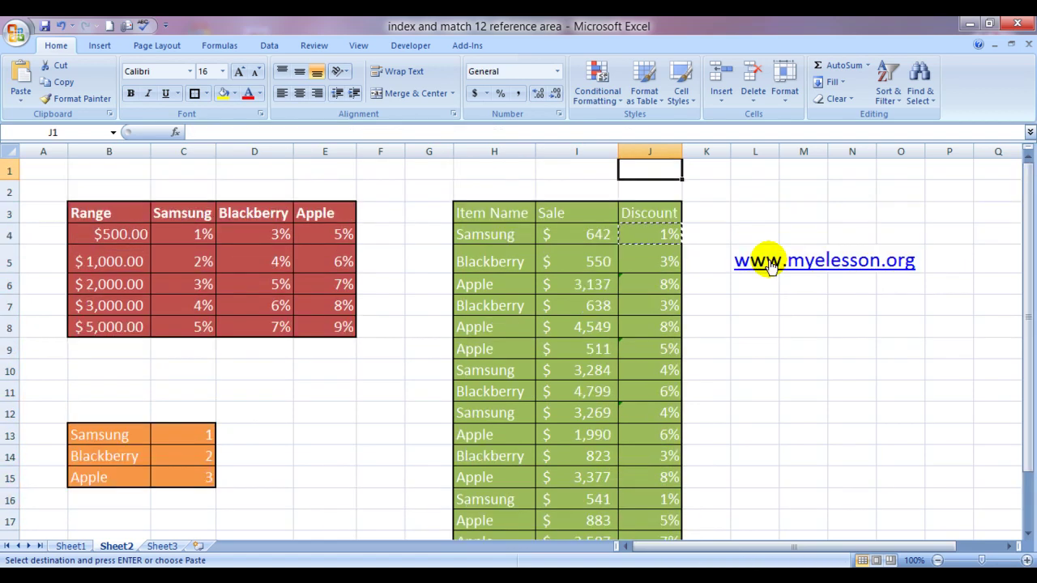
key("Escape")
- Verify the discounts against the rate table: Samsung 642 at 1%, Blackberry 550 at 3%, Apple 511 at 5%
key("Down")
key("Down")
key("Down")
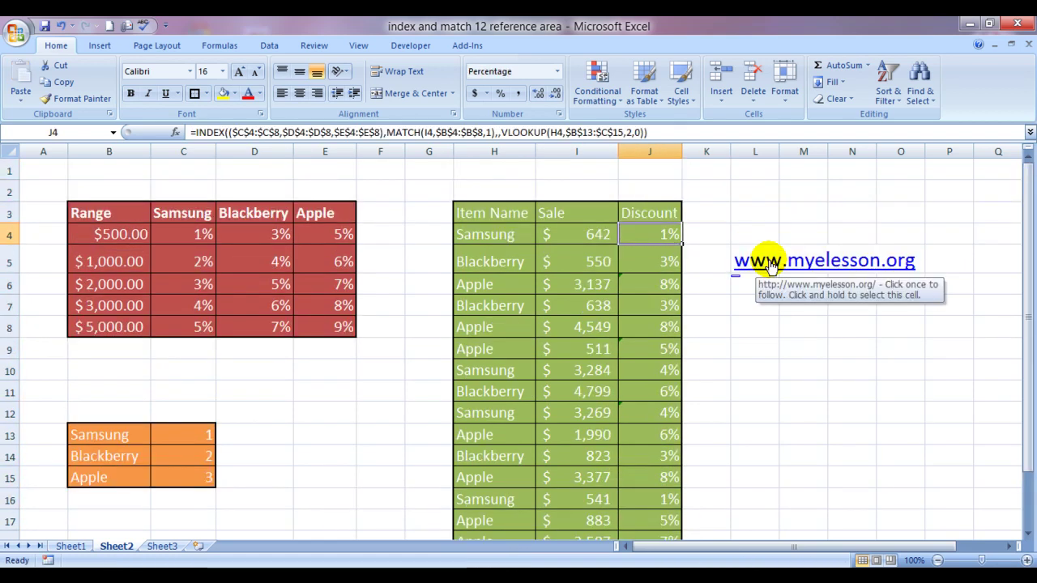
key("Left")
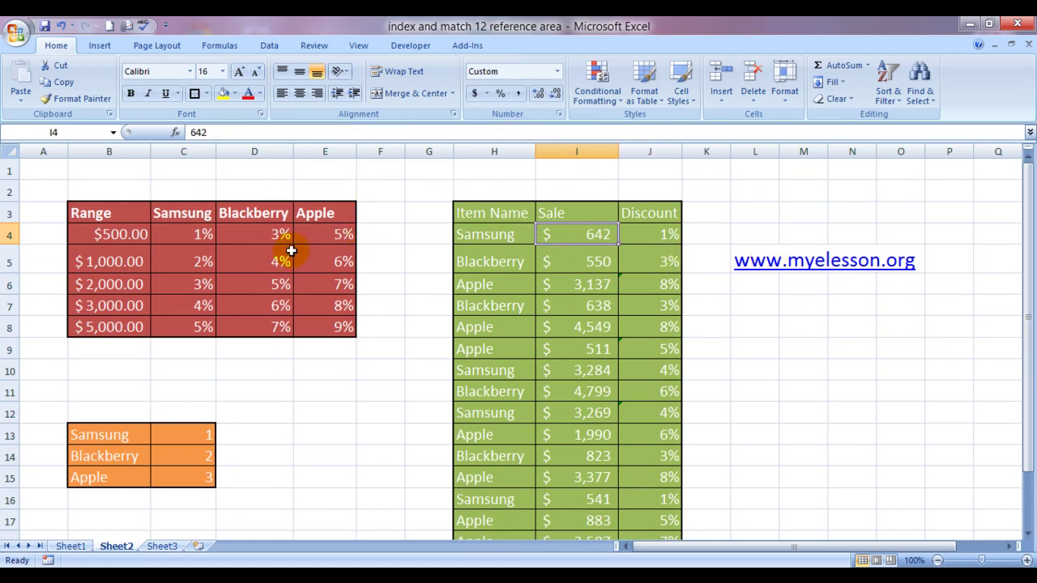
left_click(134, 231)
left_click(167, 233)
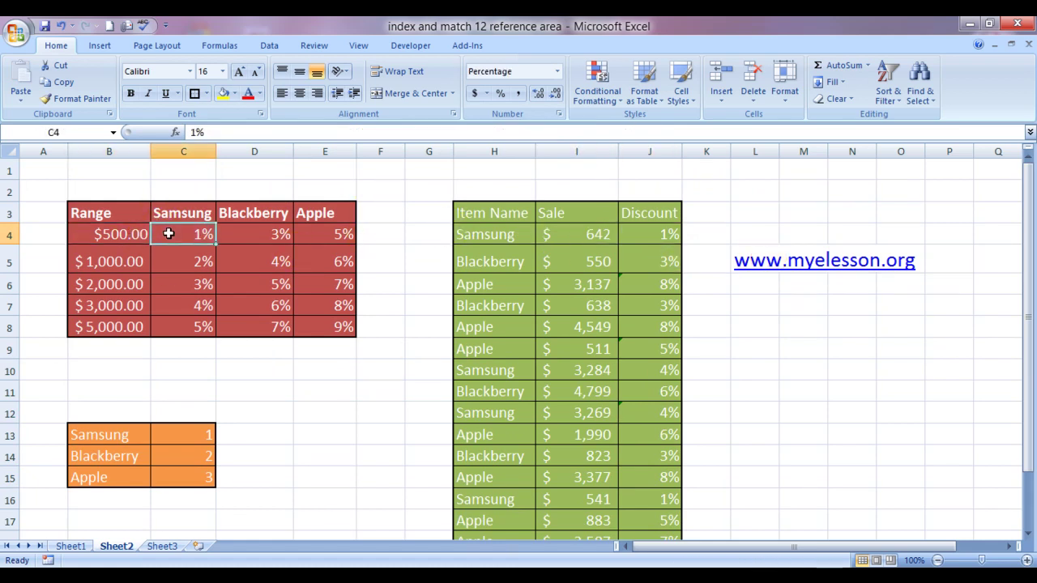
left_click(479, 262)
left_click(592, 260)
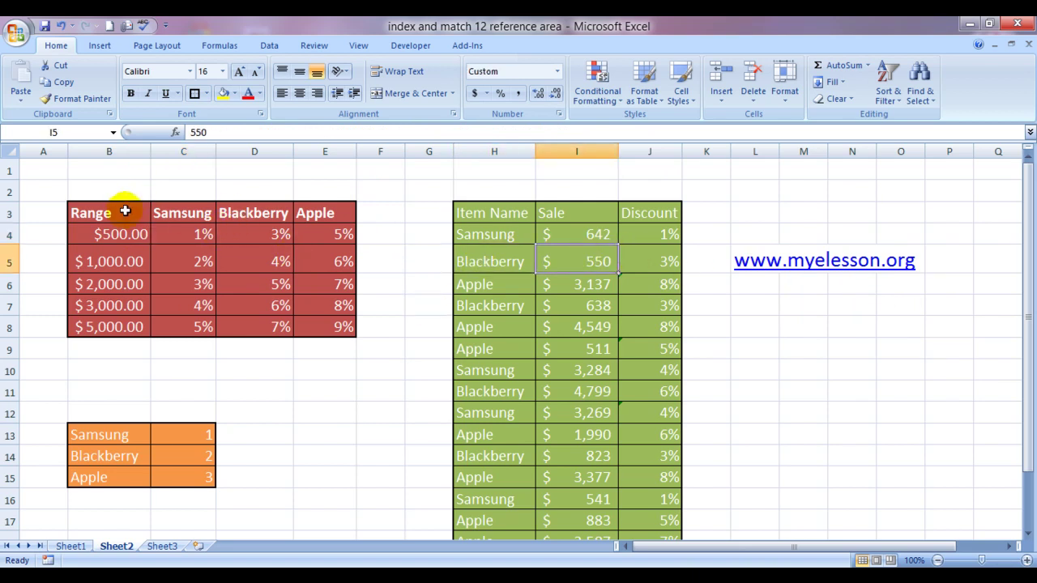
left_click(131, 239)
left_click(251, 233)
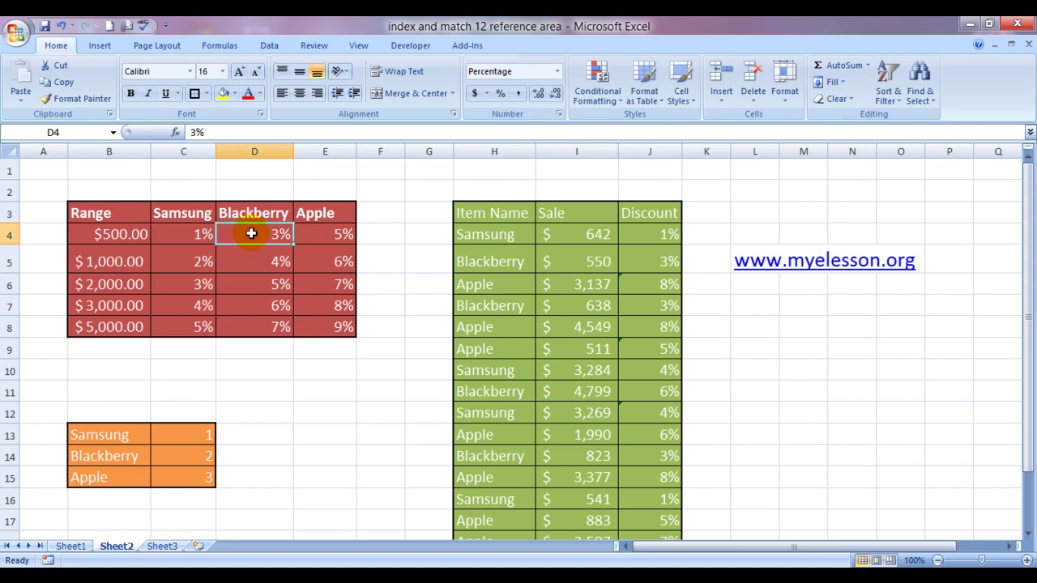
left_click(596, 348)
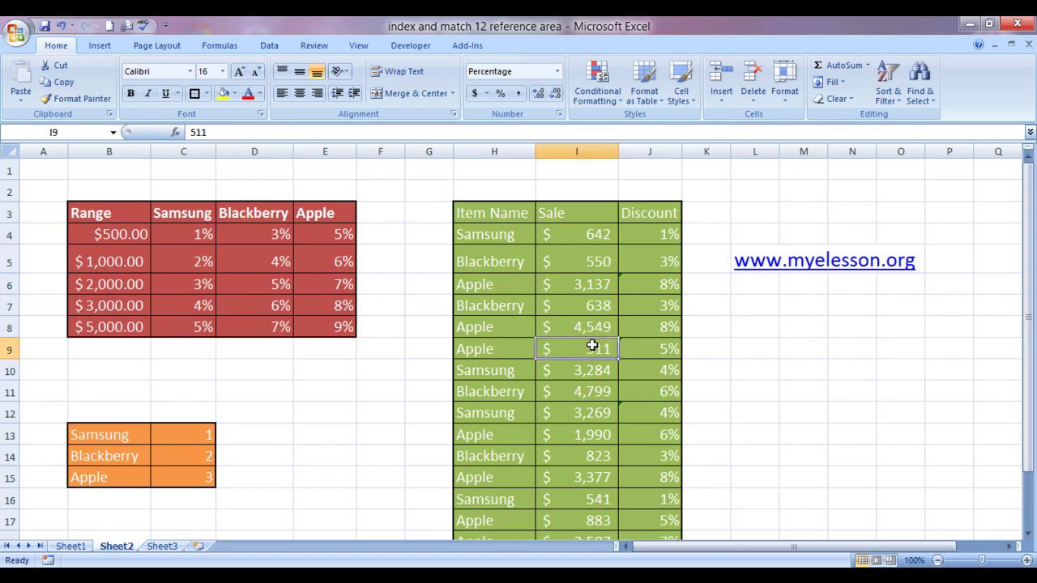
left_click(328, 231)
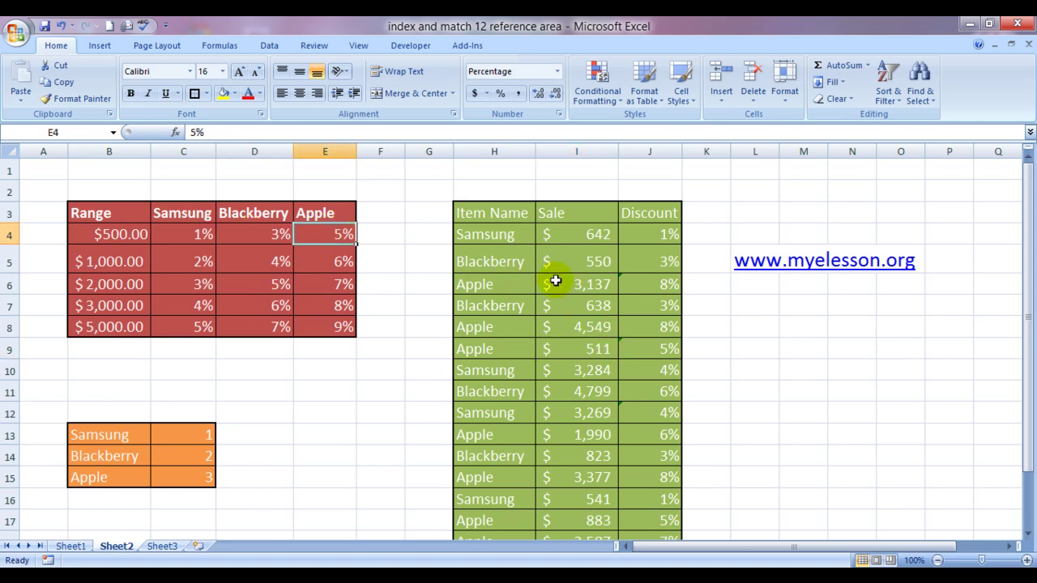